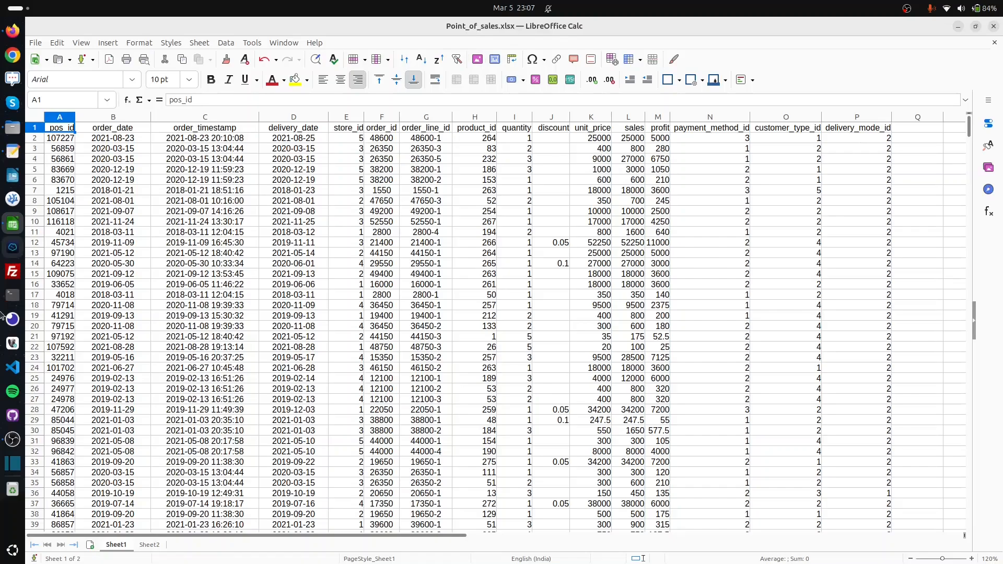
Switch to the text editor to view store.csv and move its window clear of the sales columns.
click(12, 152)
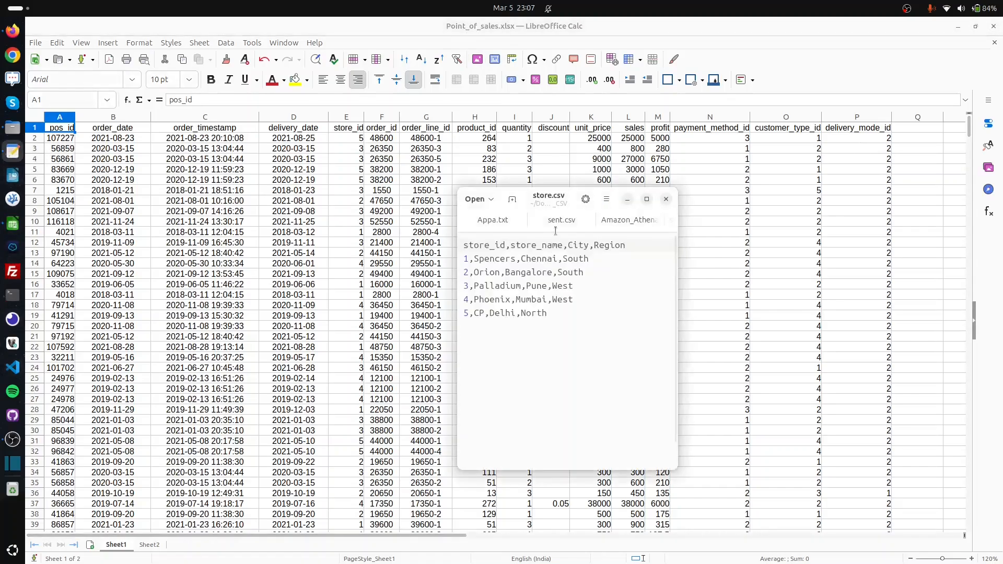
drag(558, 197, 784, 239)
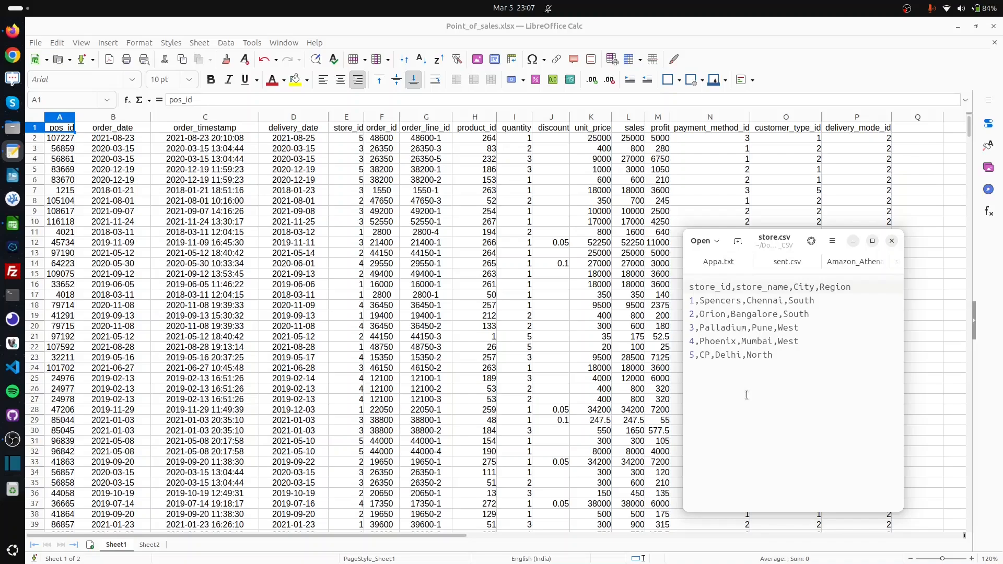
Switch to Silzila in the browser, open the Sales workspace and start a new flatfile.
click(13, 31)
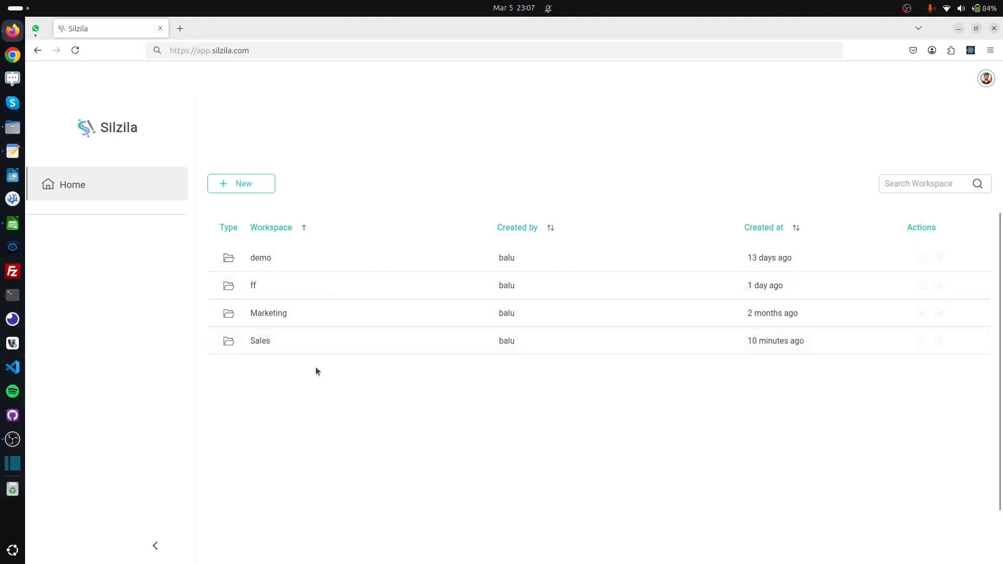
click(261, 342)
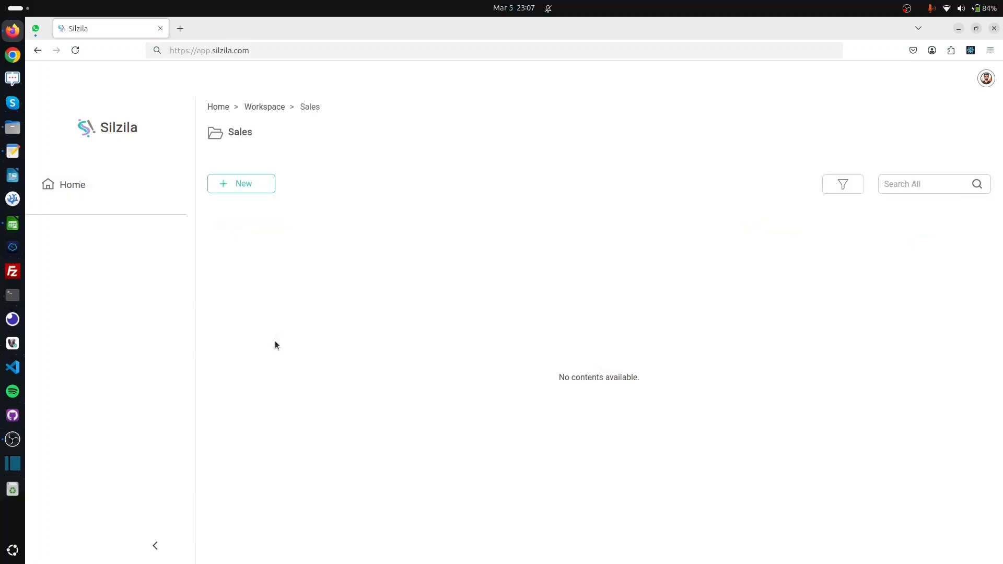
click(264, 190)
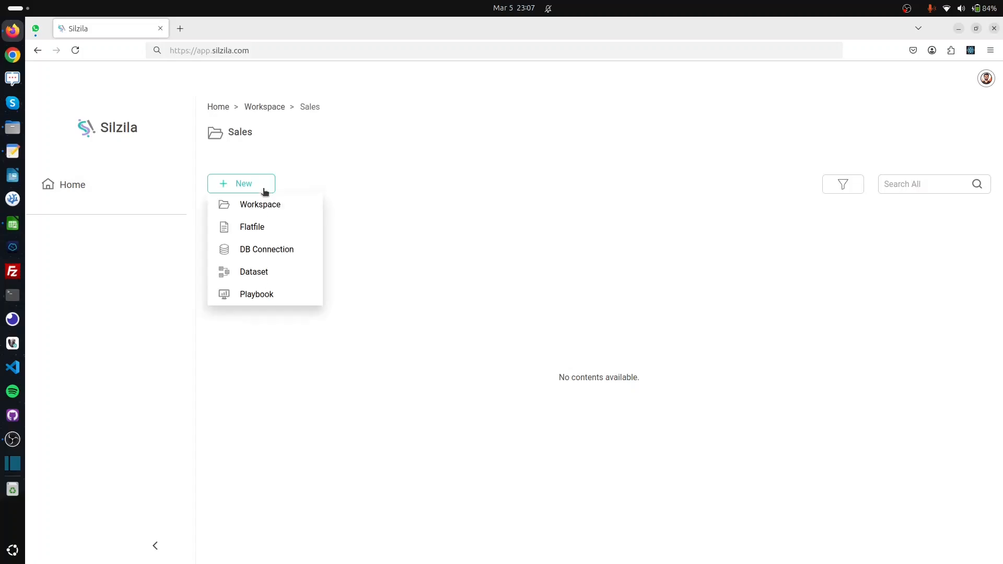
click(292, 229)
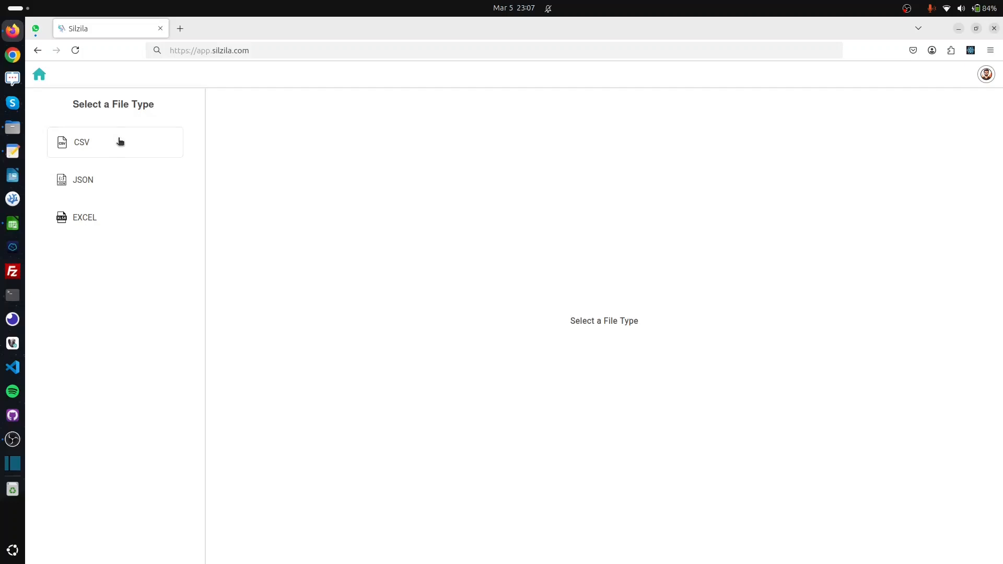
Upload Point_of_sales.xlsx from the data_set_CSV folder as an Excel file.
click(130, 226)
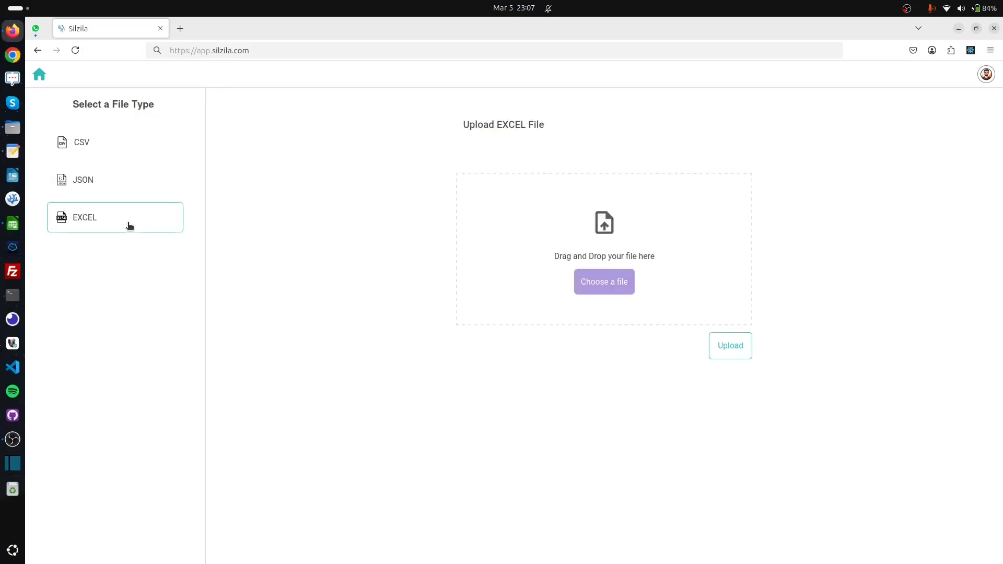
click(604, 283)
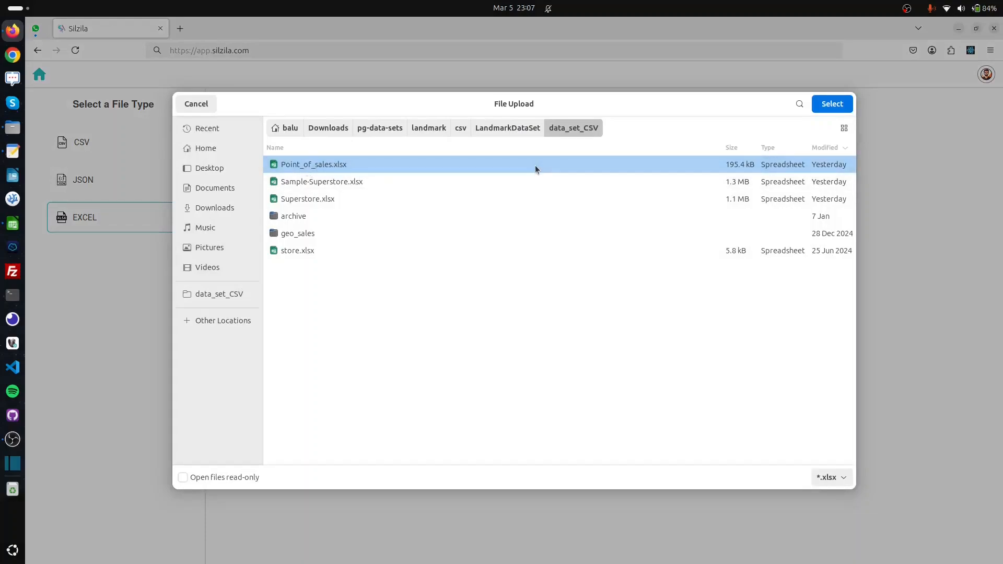
click(817, 108)
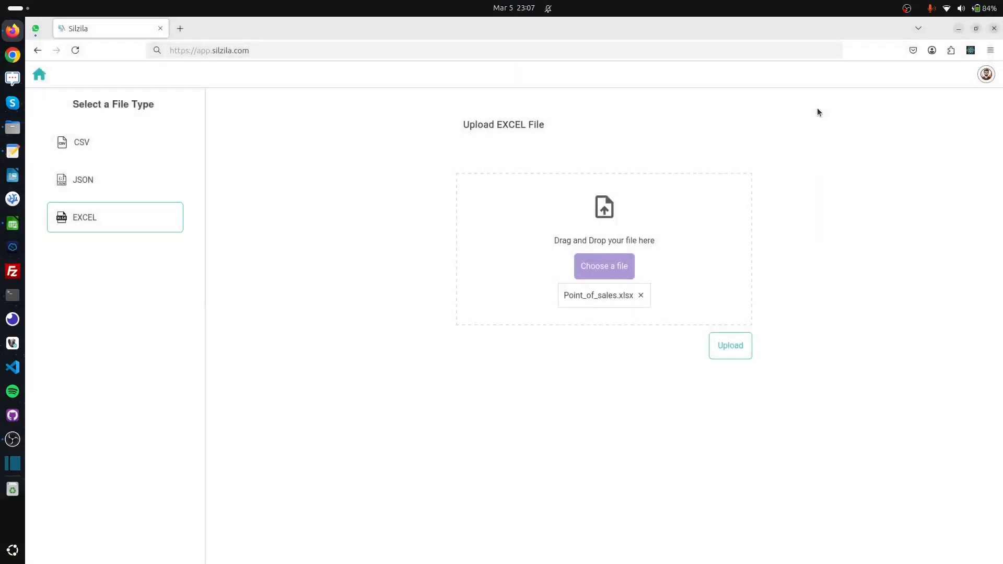
click(737, 348)
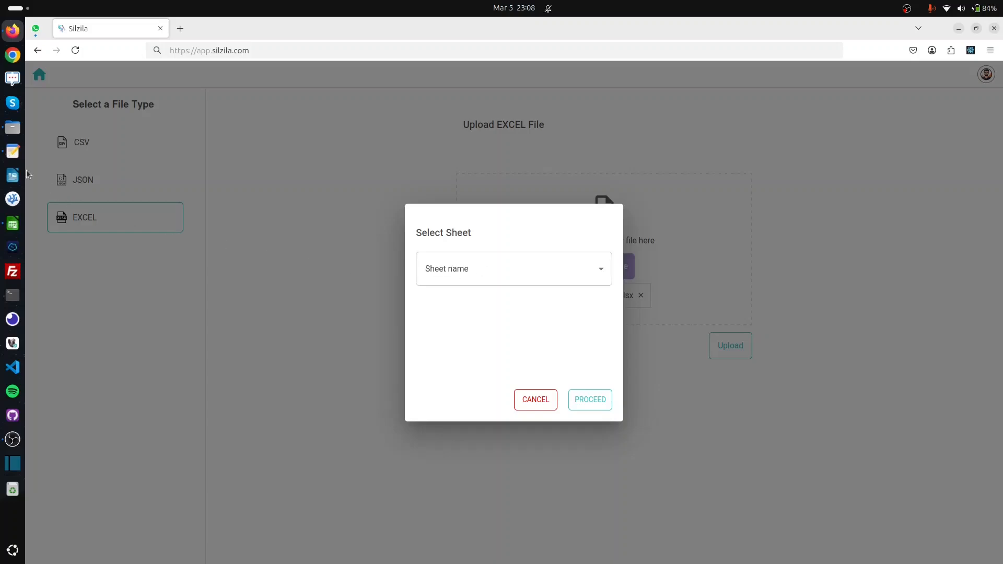
Switch to LibreOffice Calc and examine the contents of Sheet2 and Sheet1 in Point_of_sales.xlsx.
click(12, 224)
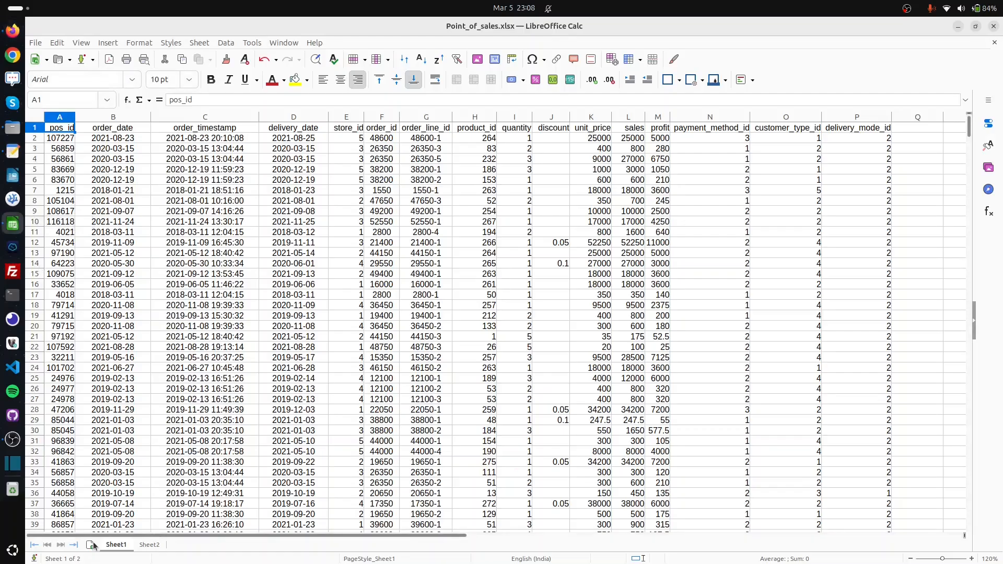
click(148, 546)
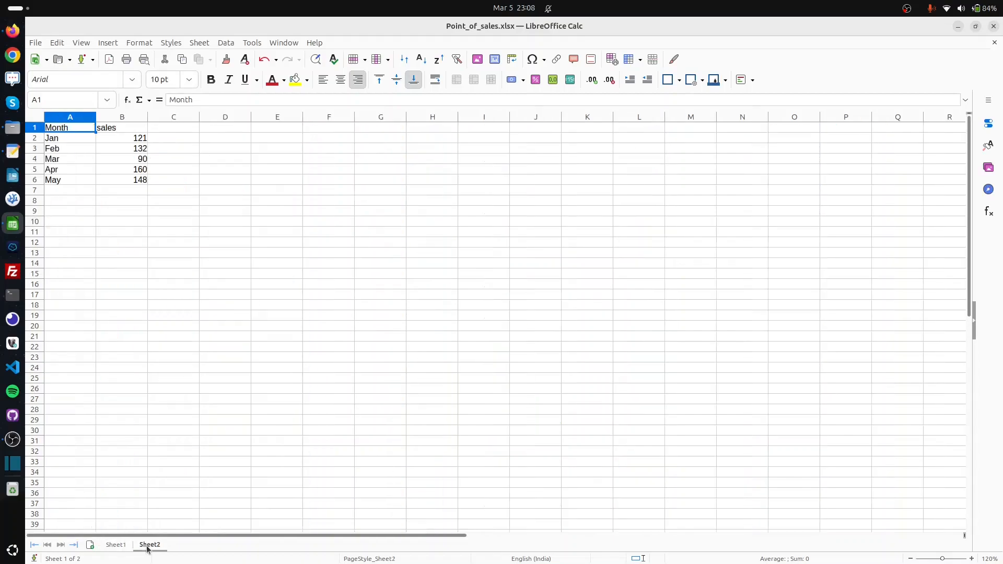
click(117, 546)
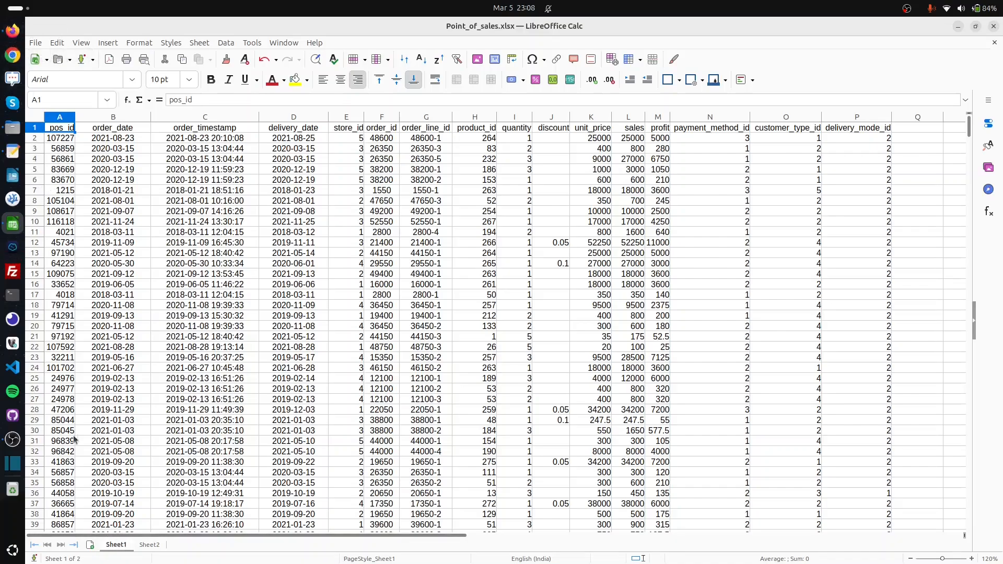
Return to Silzila in the browser and proceed with Sheet1 as the sheet to import.
click(13, 32)
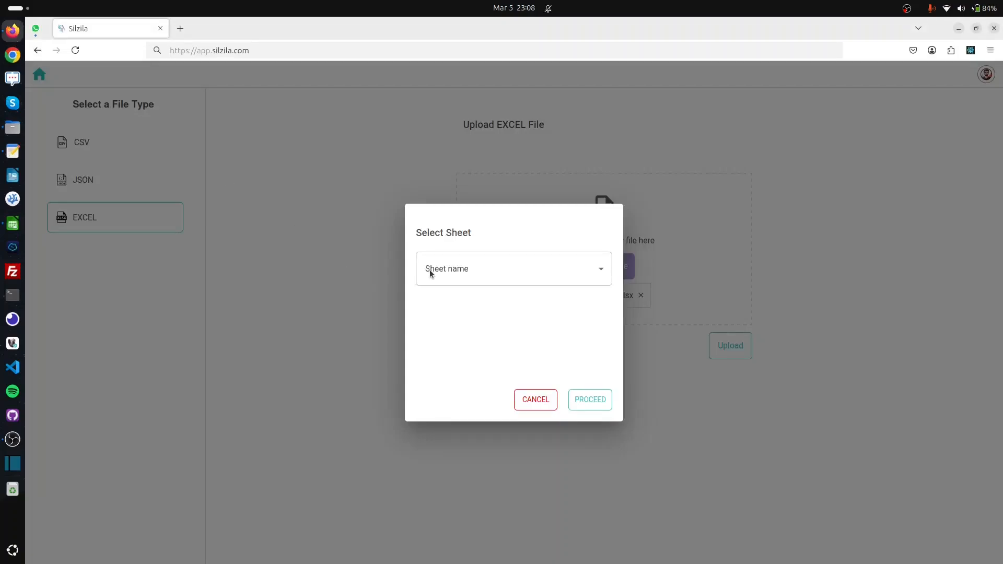
click(454, 277)
click(451, 306)
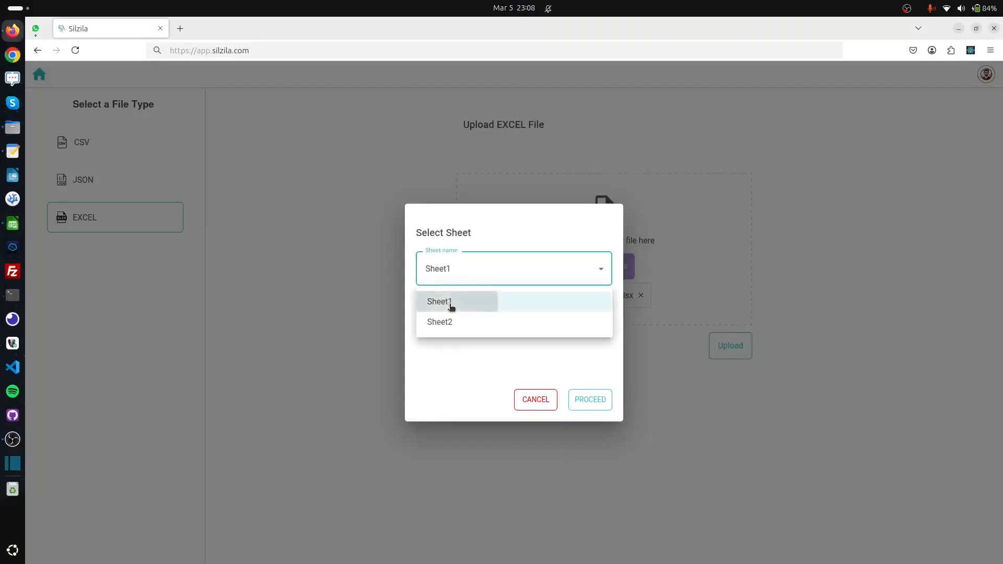
click(591, 405)
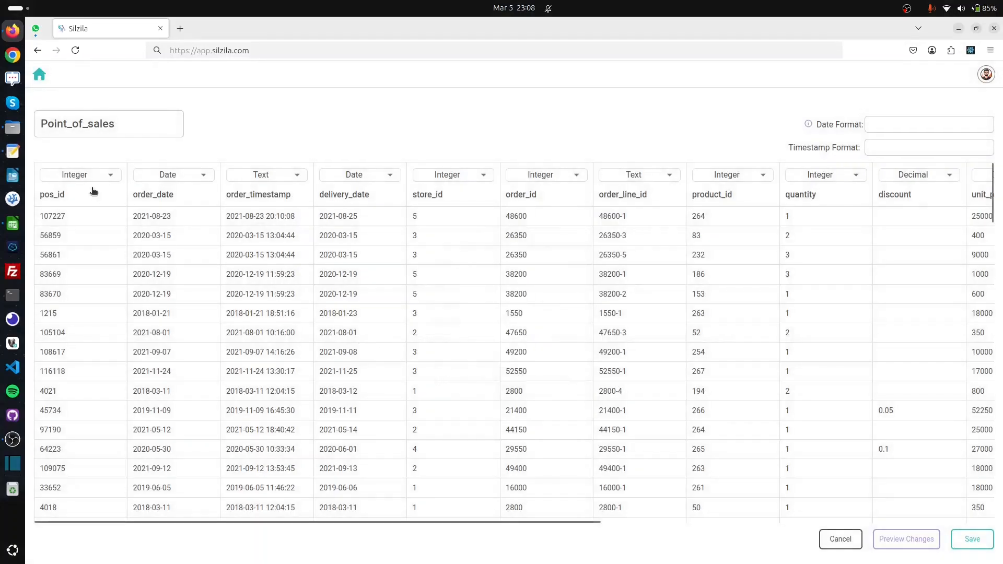
Rename the imported Point_of_sales flatfile as pos.
click(132, 128)
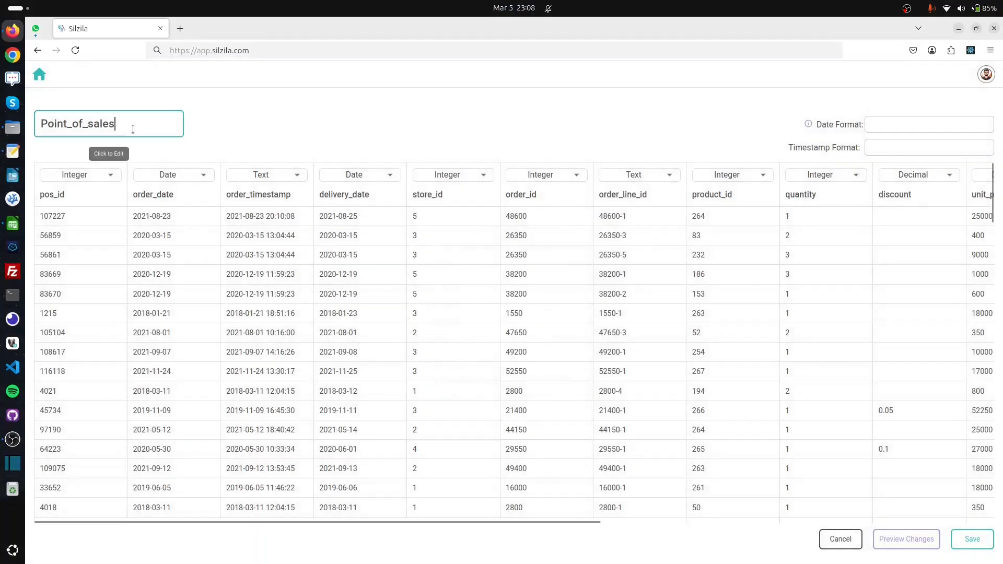
key(BackSpace)
key(BackSpace)
key(BackSpace)
key(BackSpace)
key(BackSpace)
key(BackSpace)
key(BackSpace)
key(BackSpace)
key(BackSpace)
key(BackSpace)
key(BackSpace)
key(BackSpace)
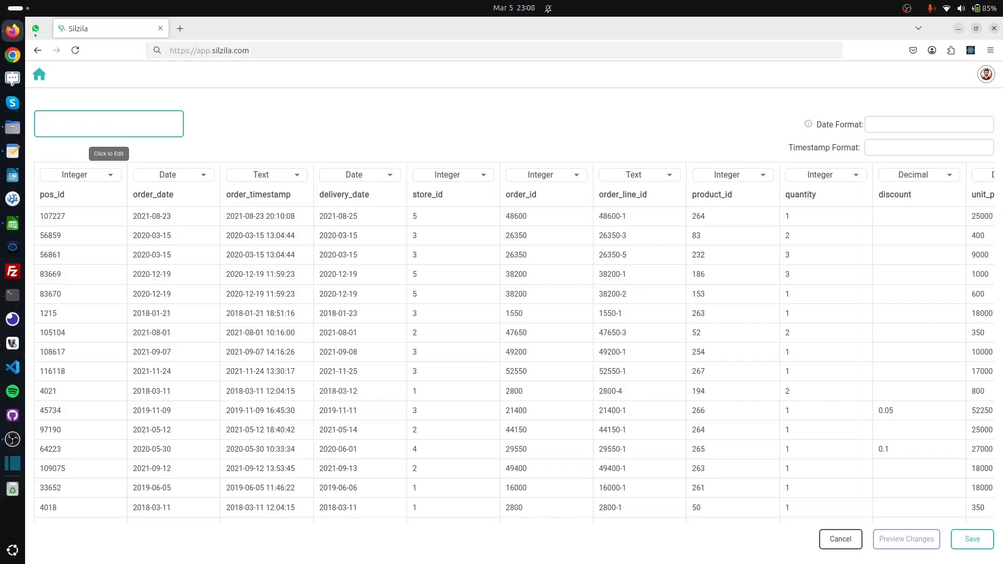
text(pos)
click(224, 140)
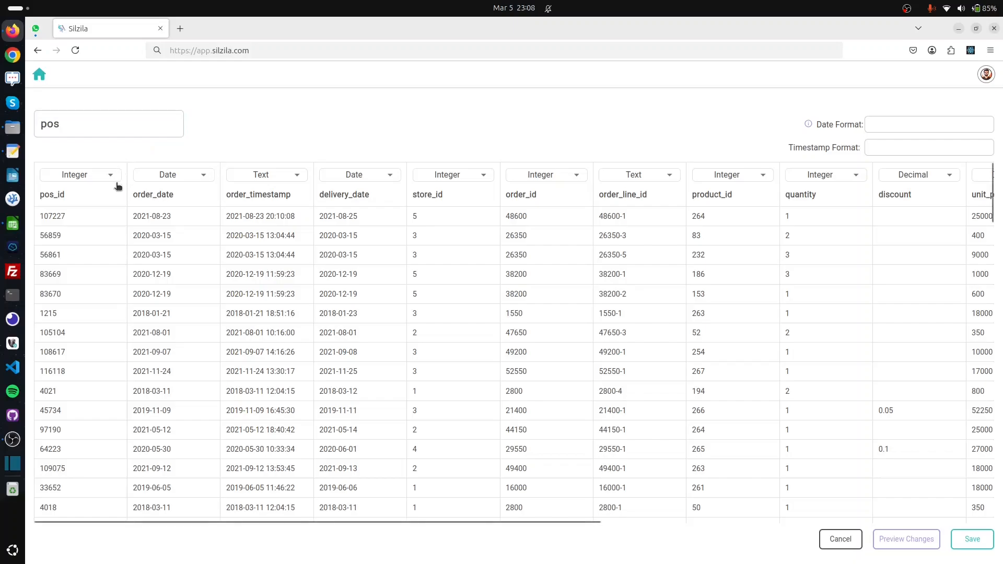
Set the data type of the order_timestamp column to Timestamp and preview the changes.
click(293, 180)
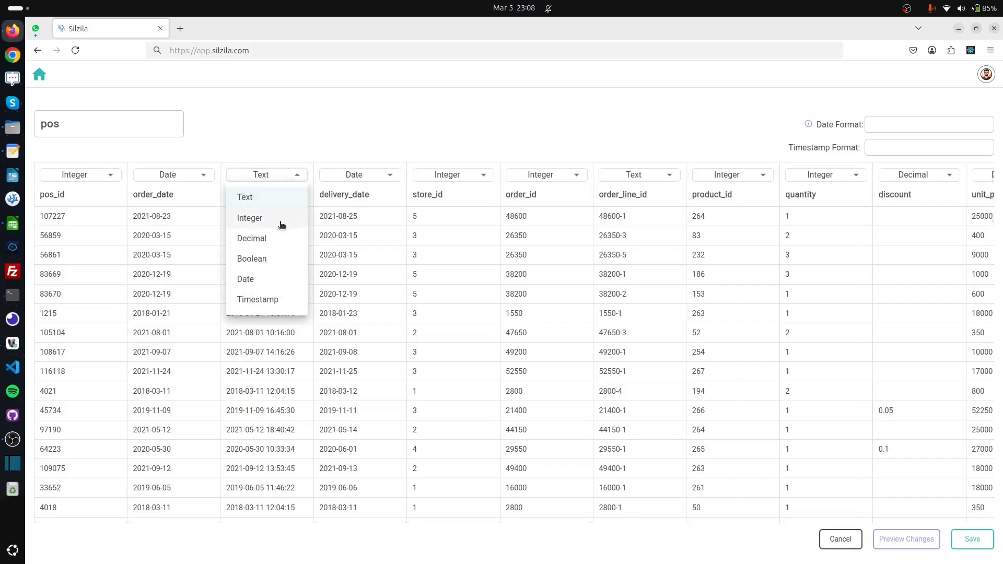
click(270, 301)
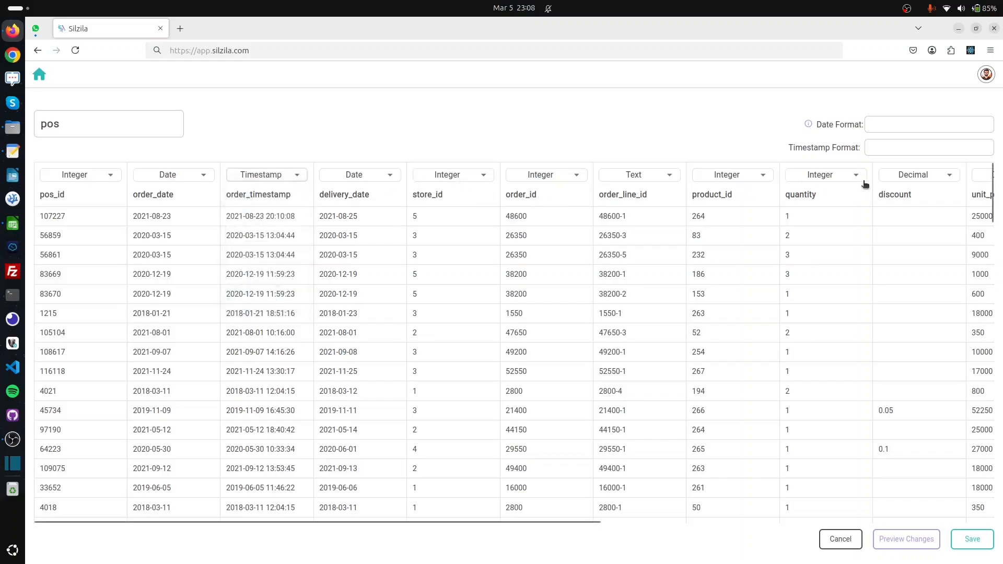
drag(592, 525, 331, 507)
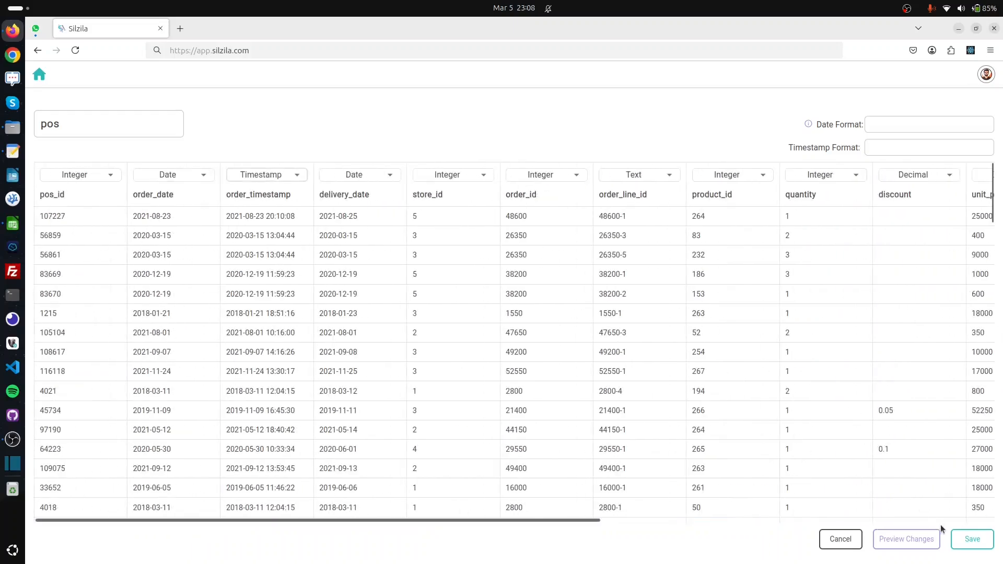
click(914, 541)
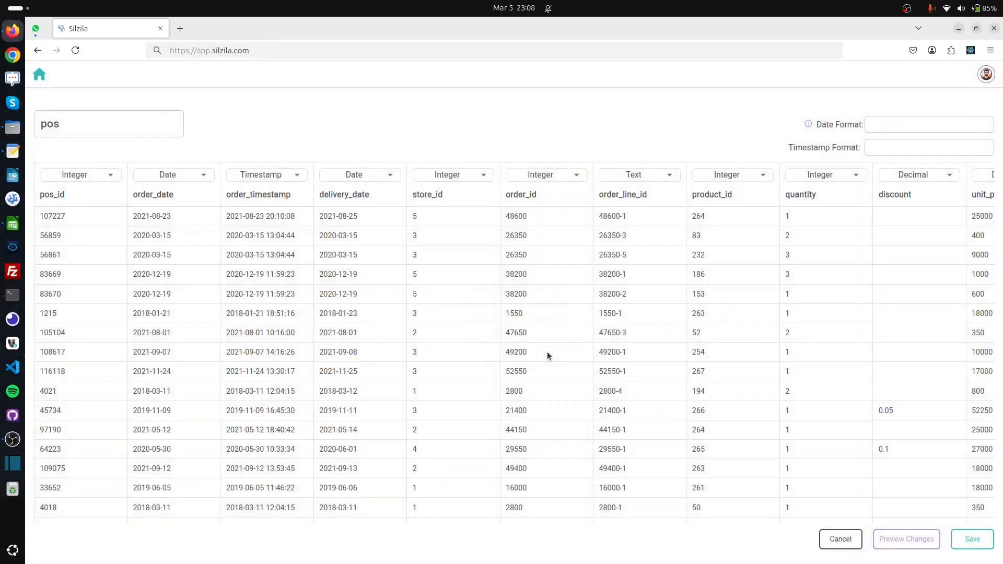
Save the pos flatfile in the Sales workspace.
click(970, 542)
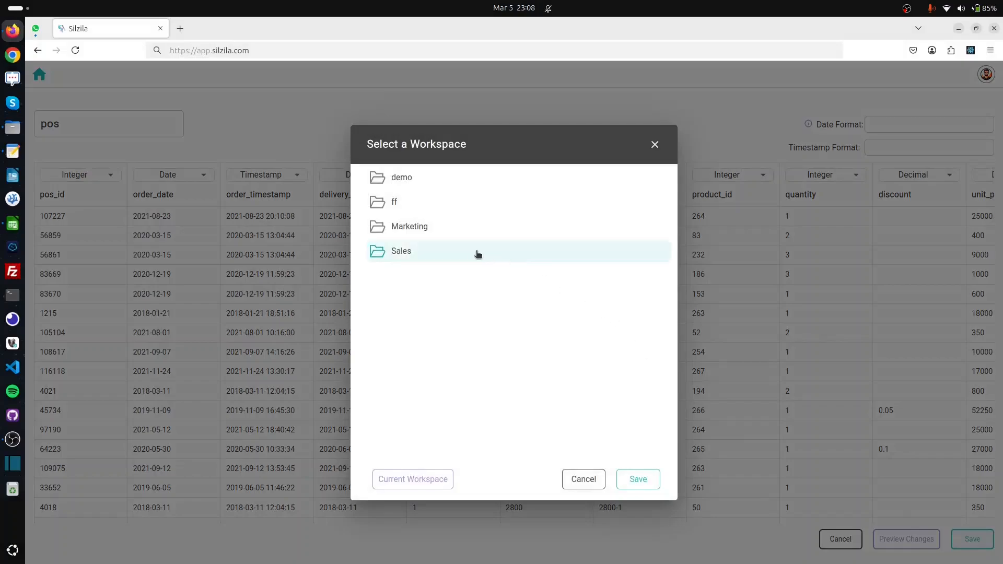
click(418, 256)
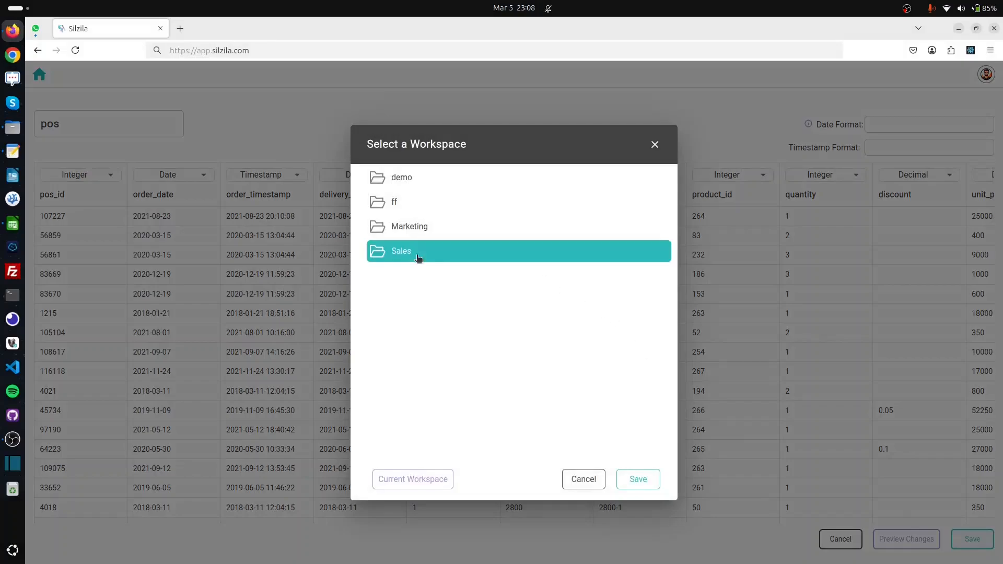
click(646, 485)
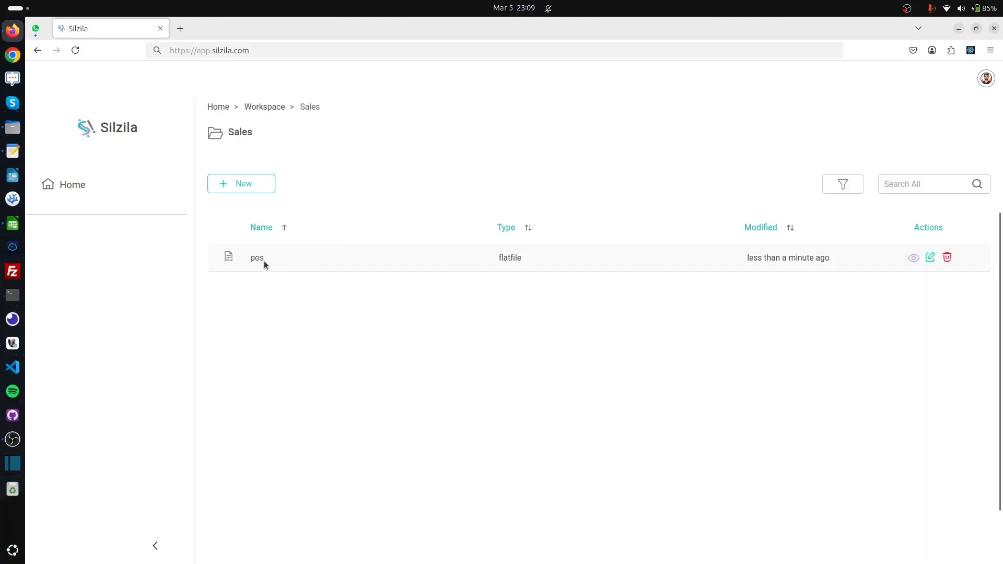
Start a new CSV flatfile in the Sales workspace and select store.csv as the file to upload.
click(268, 190)
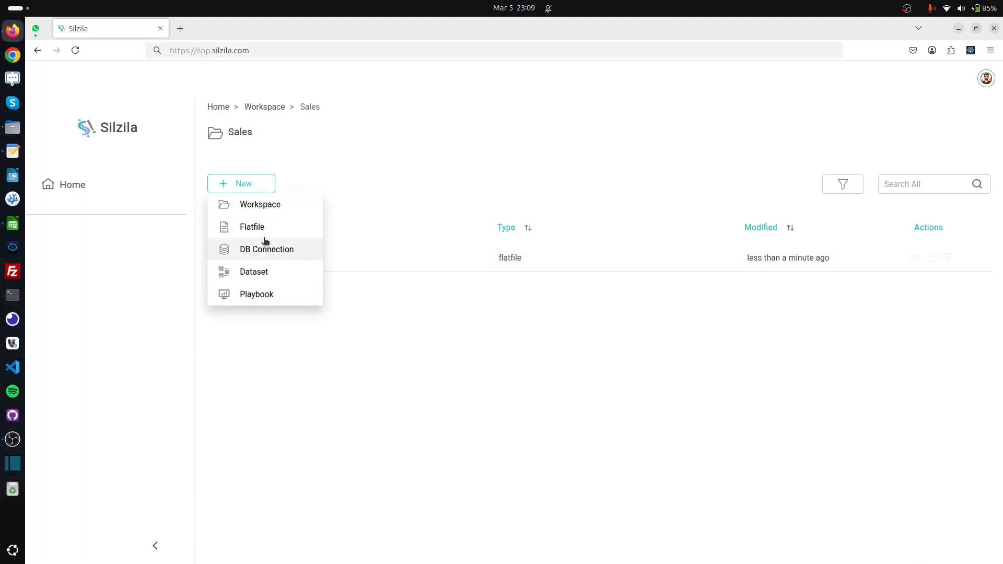
click(299, 227)
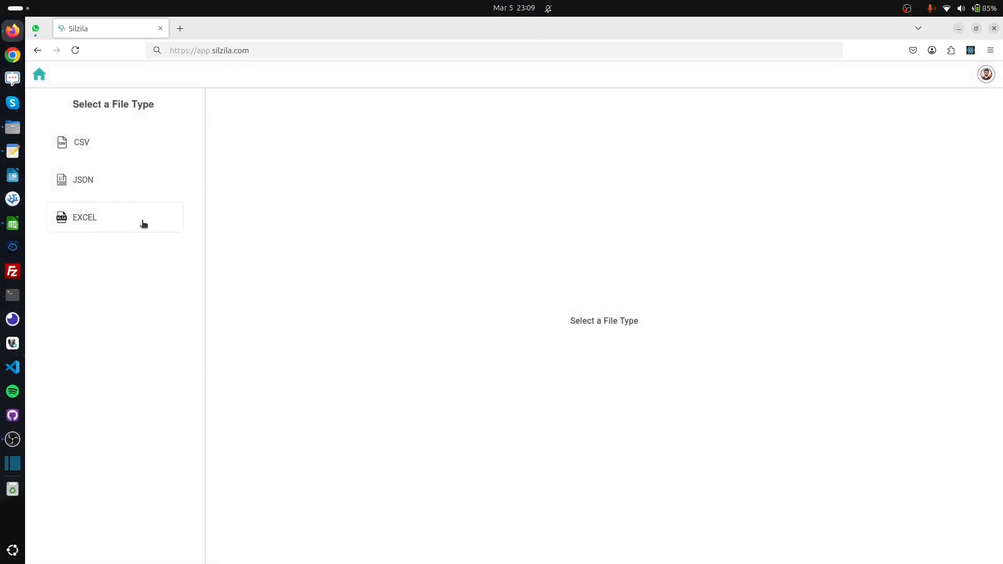
click(143, 151)
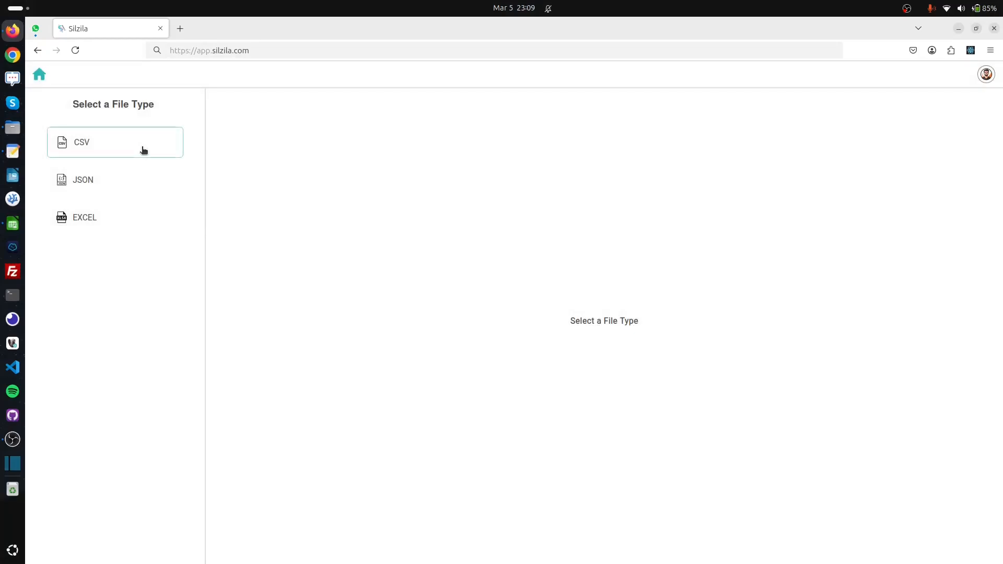
click(603, 285)
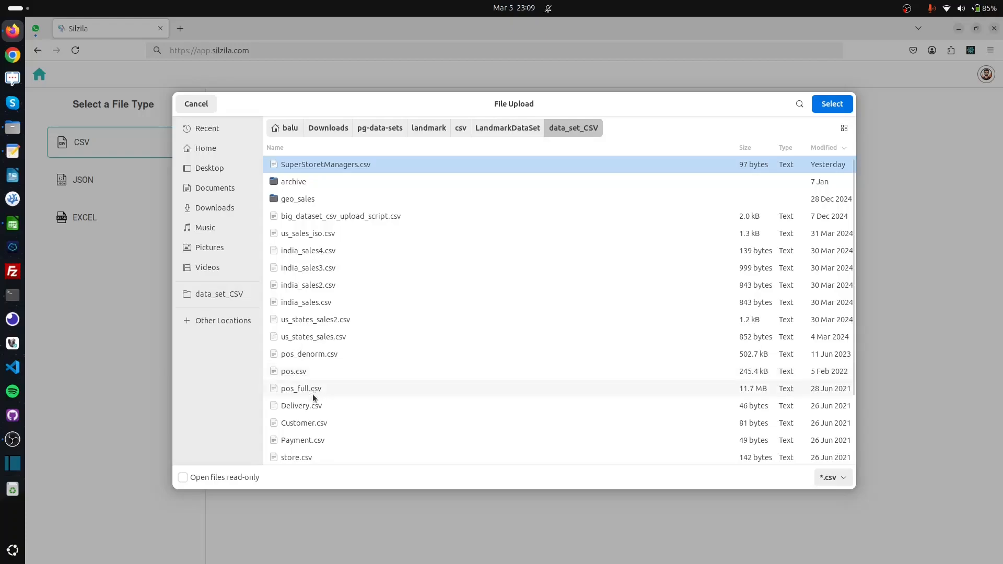
click(317, 455)
scroll(381, 366, down, 1)
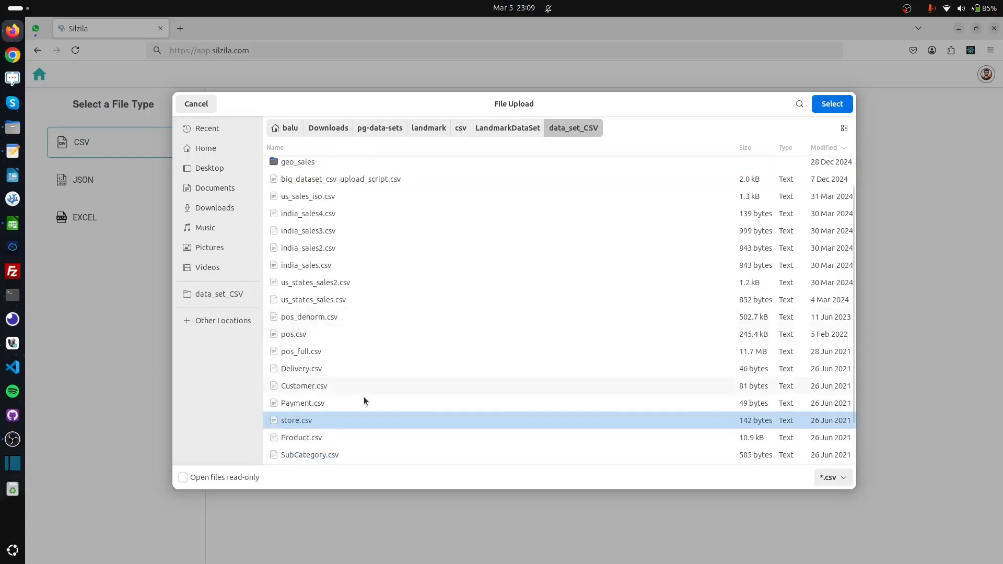
Review the contents of store.csv in the text editor, then minimize its window.
click(13, 152)
drag(769, 244, 744, 194)
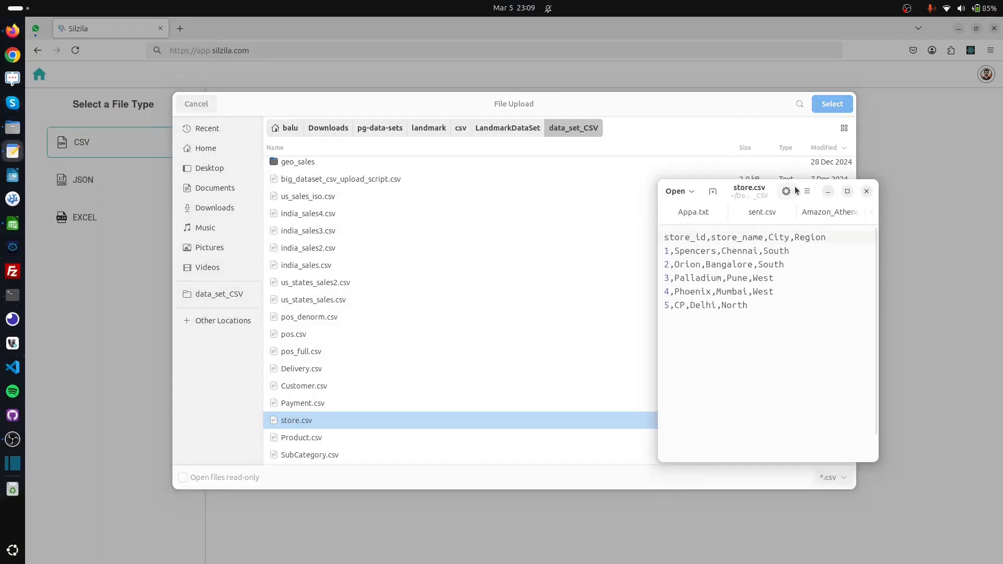
click(828, 191)
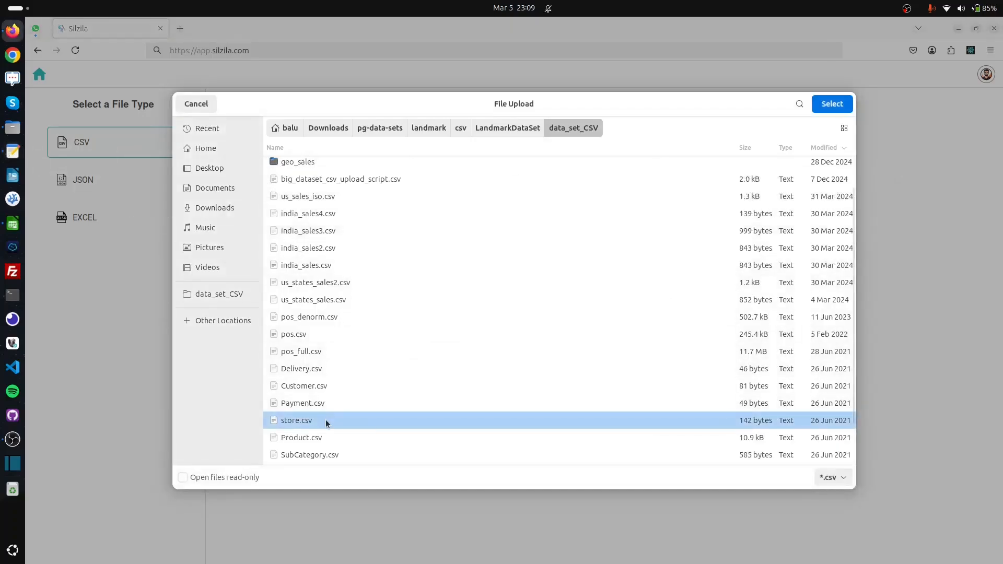
Confirm store.csv as the chosen file and upload it.
click(830, 104)
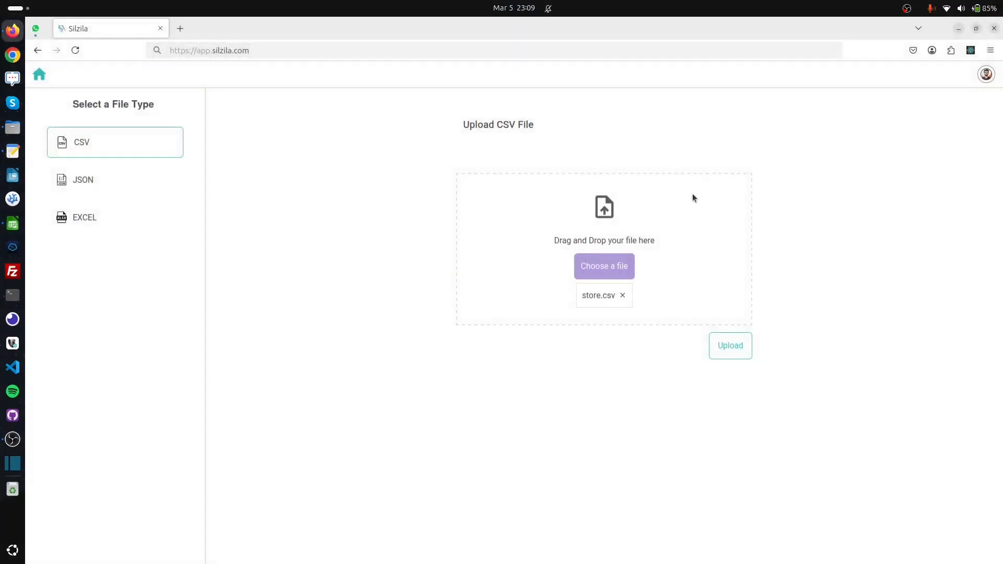
click(742, 350)
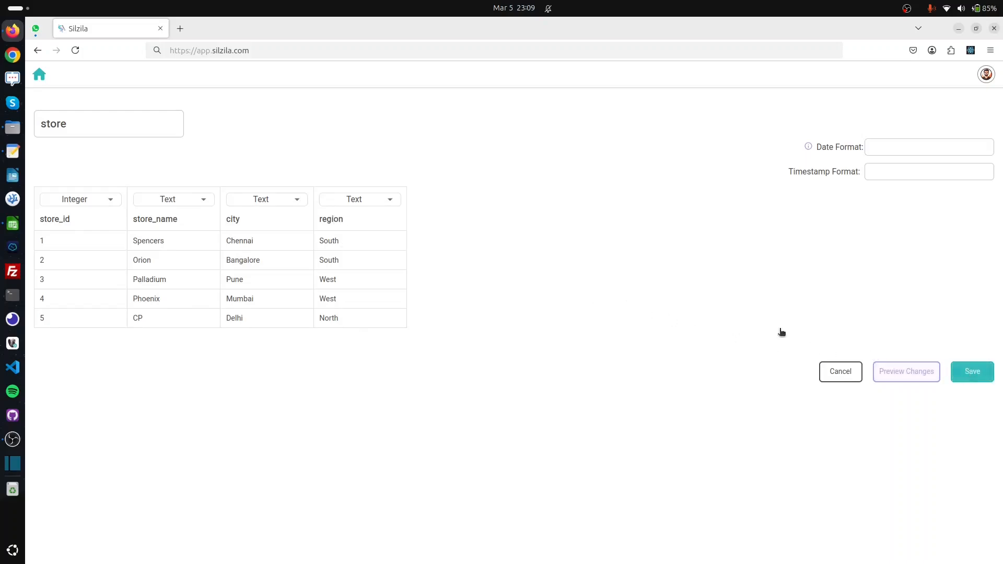
Save the store flatfile in the Sales workspace, keeping its name as store.
click(135, 124)
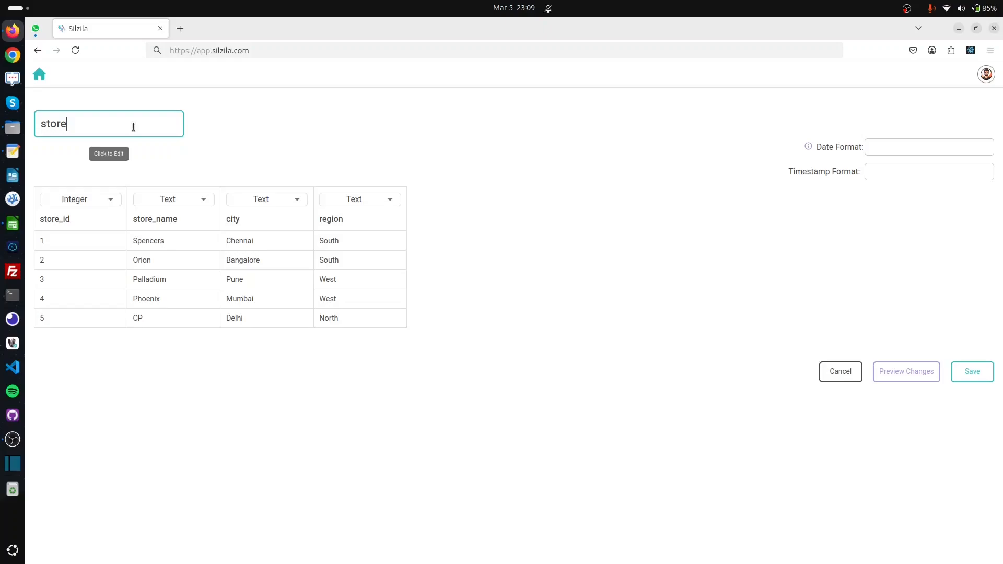
click(314, 148)
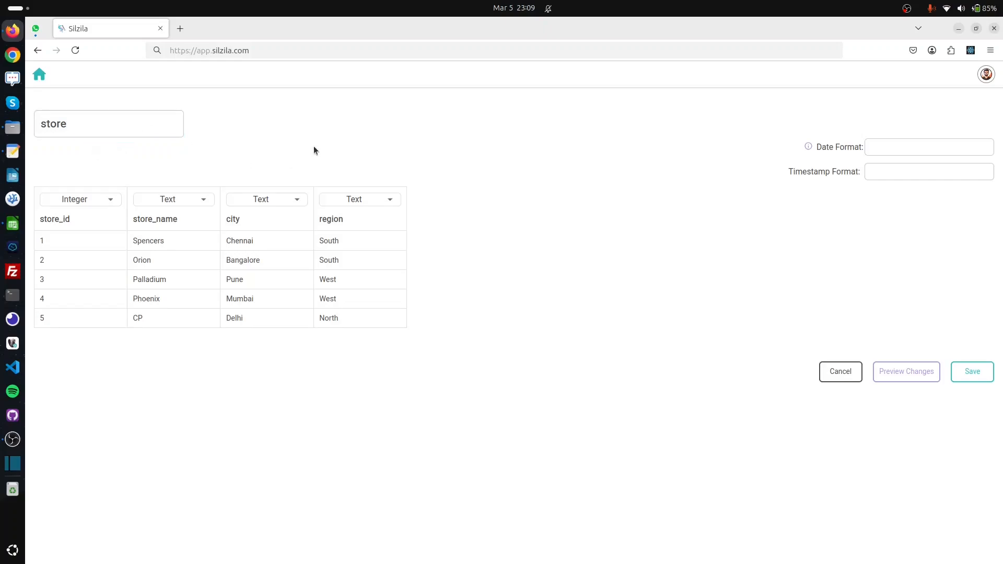
click(971, 376)
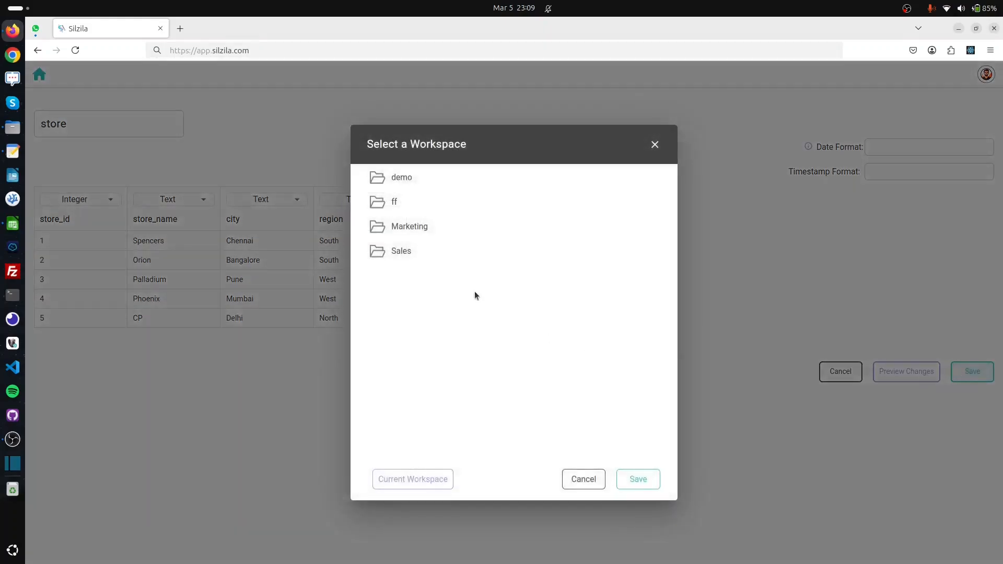
click(415, 256)
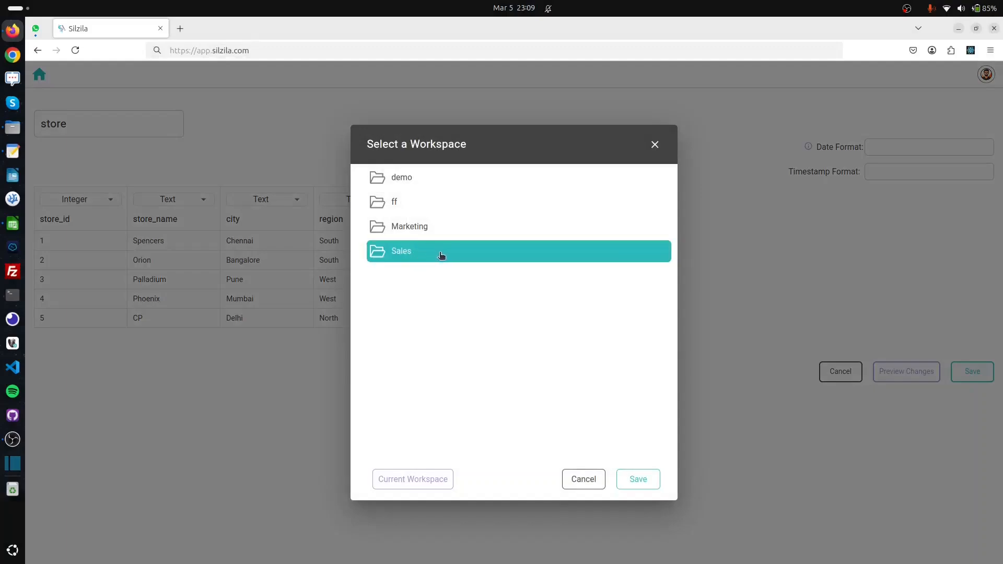
click(638, 479)
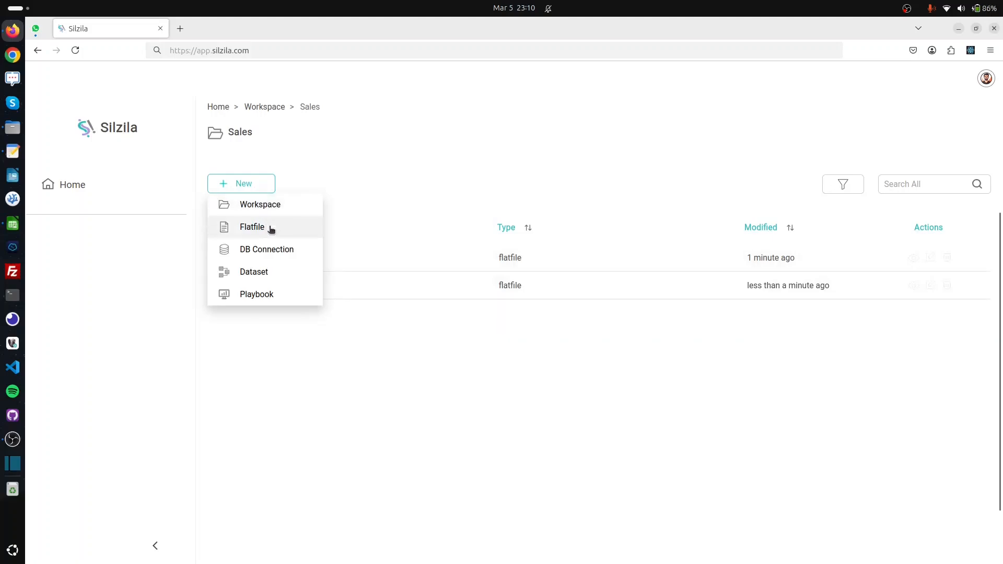
Start a new dataset from flat files in the Sales workspace and preview the records of the pos and store tables.
mouse_move(287, 271)
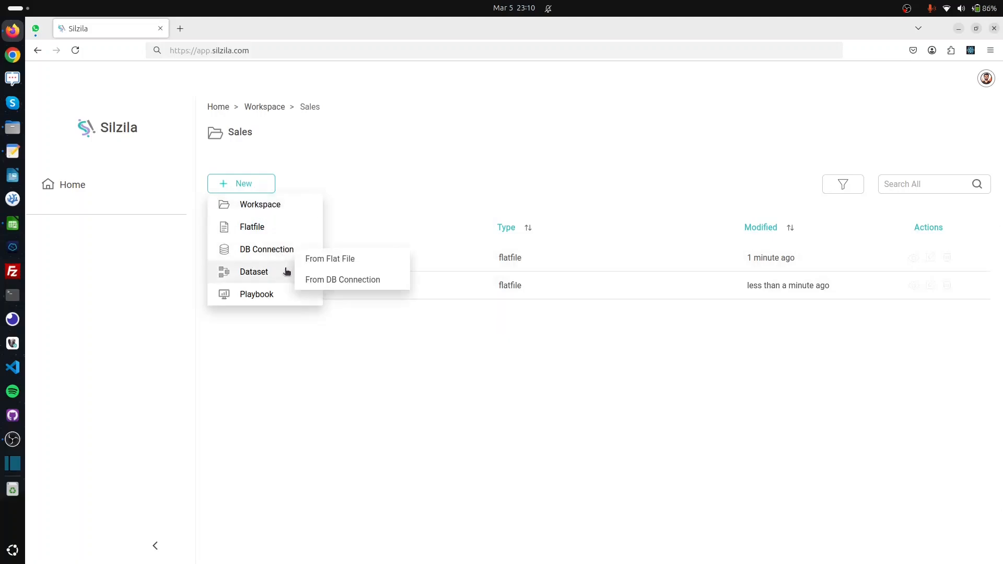
click(381, 265)
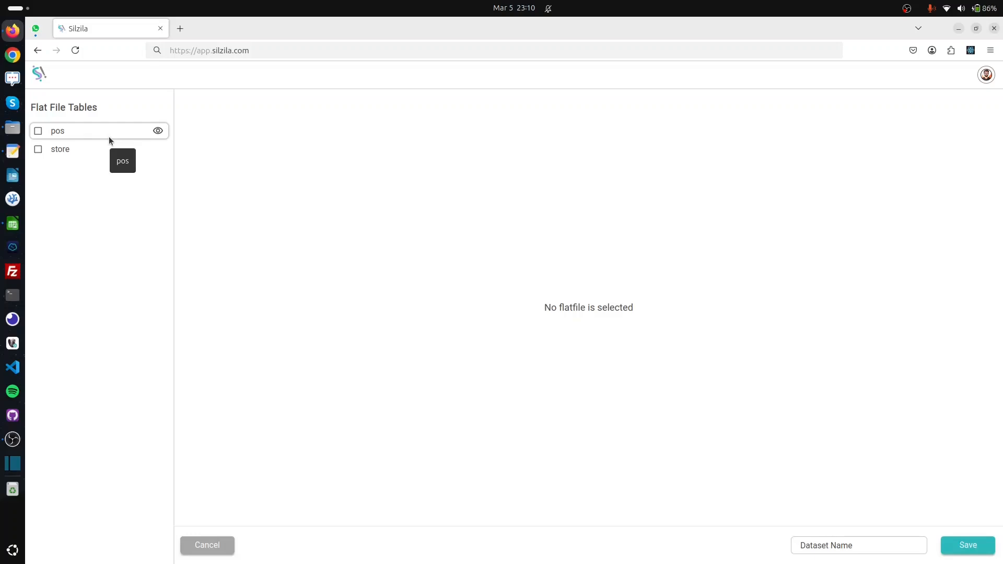
click(159, 132)
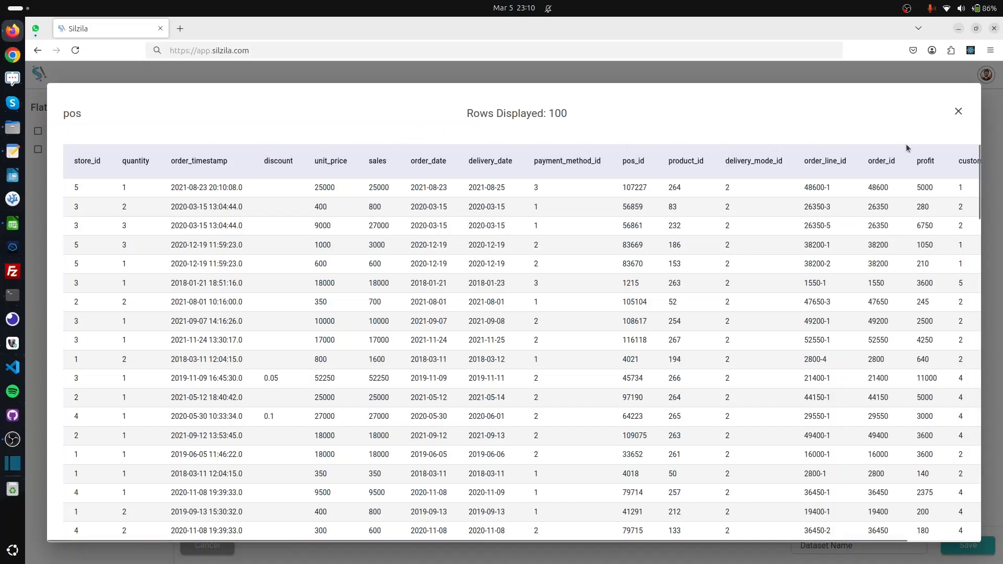
drag(588, 540, 772, 541)
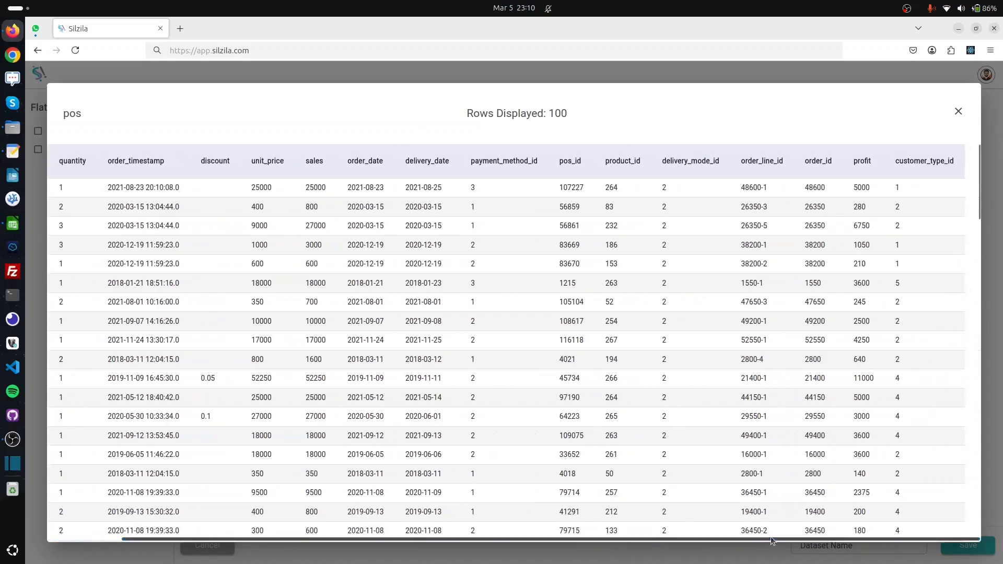
click(959, 113)
click(159, 150)
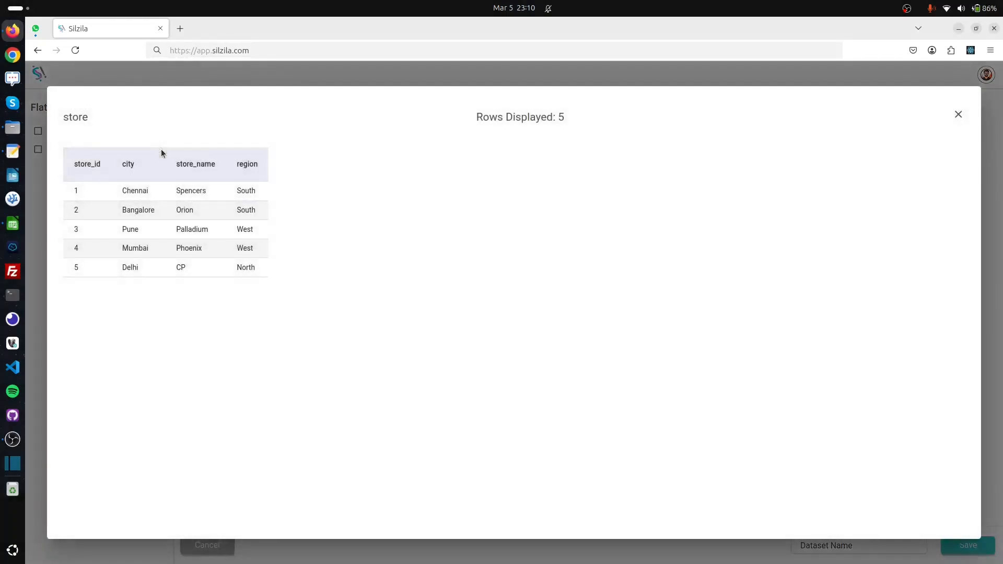
click(959, 115)
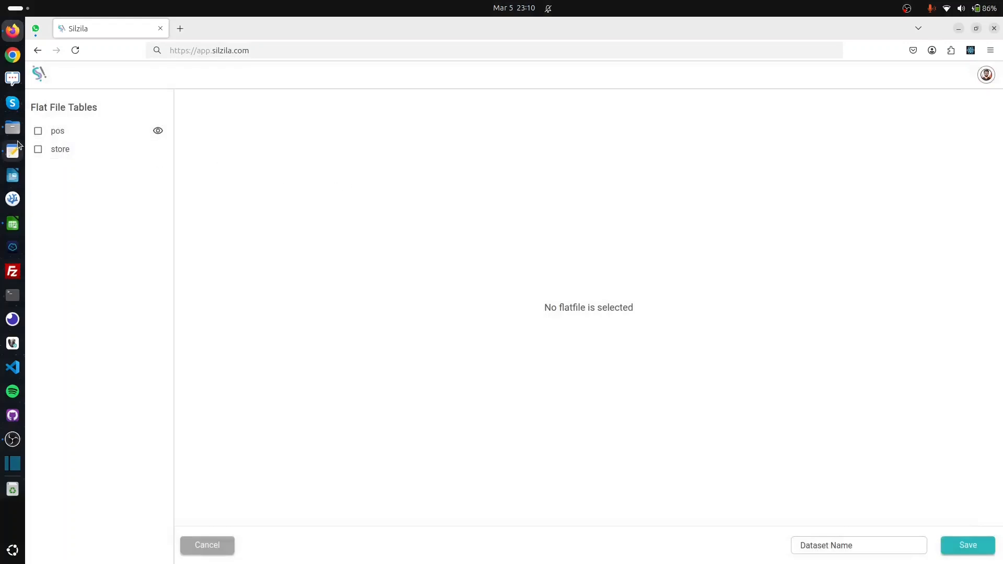
Add the store and pos tables to the dataset and link store_id in store to store_id in pos.
click(38, 150)
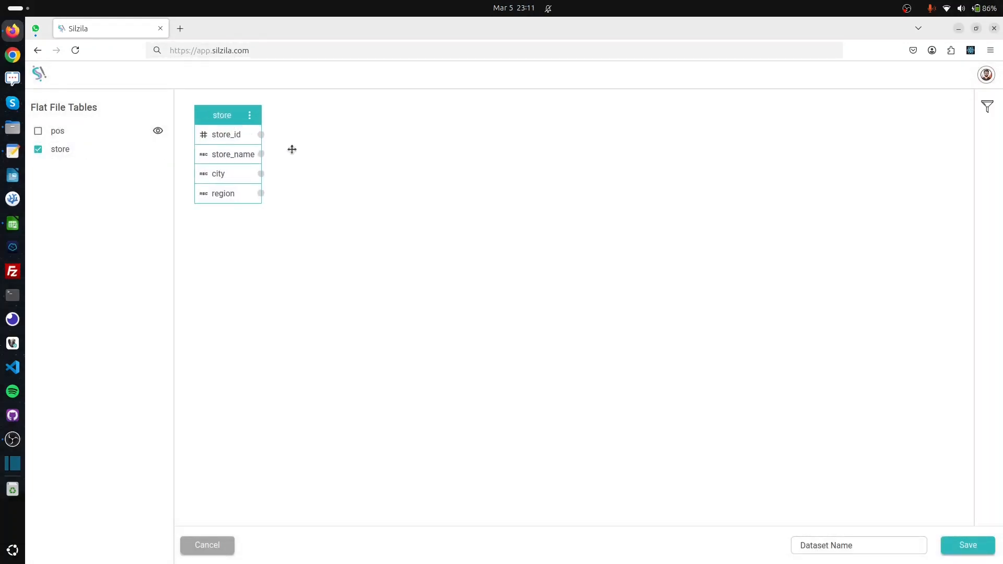
click(57, 131)
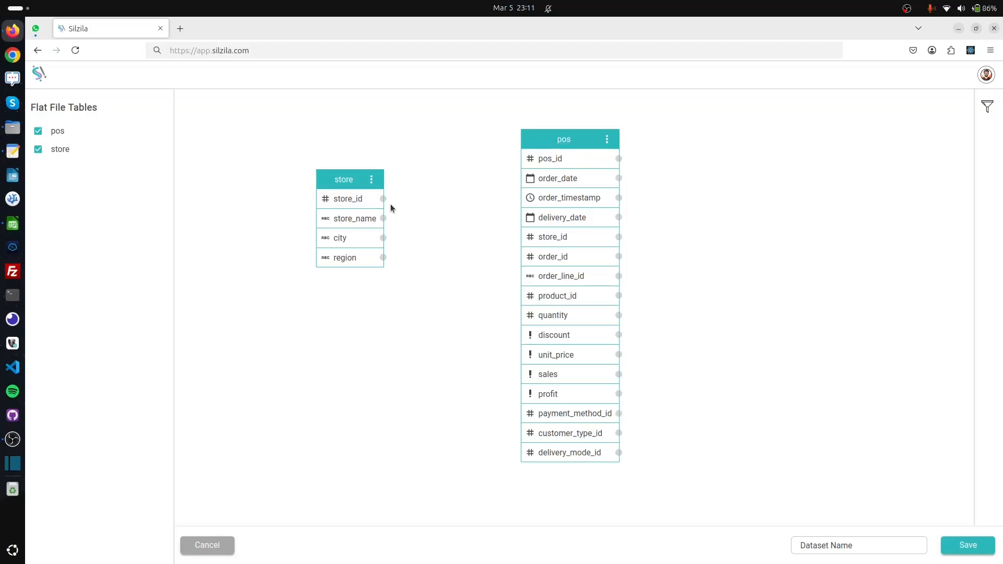
drag(384, 200, 547, 237)
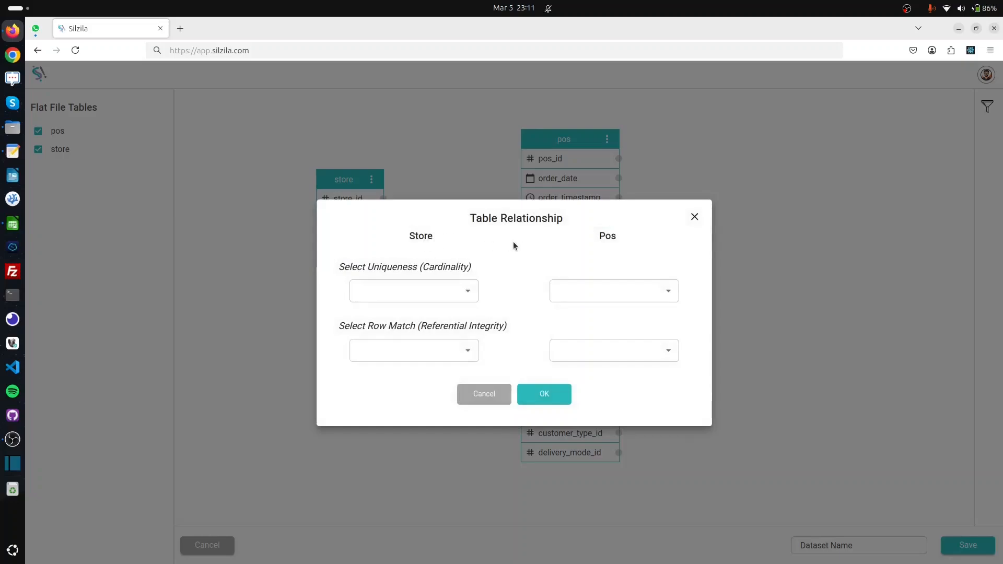
Set the relationship's uniqueness to Every Row is Unique for Store and Row May Repeat for Pos.
click(393, 290)
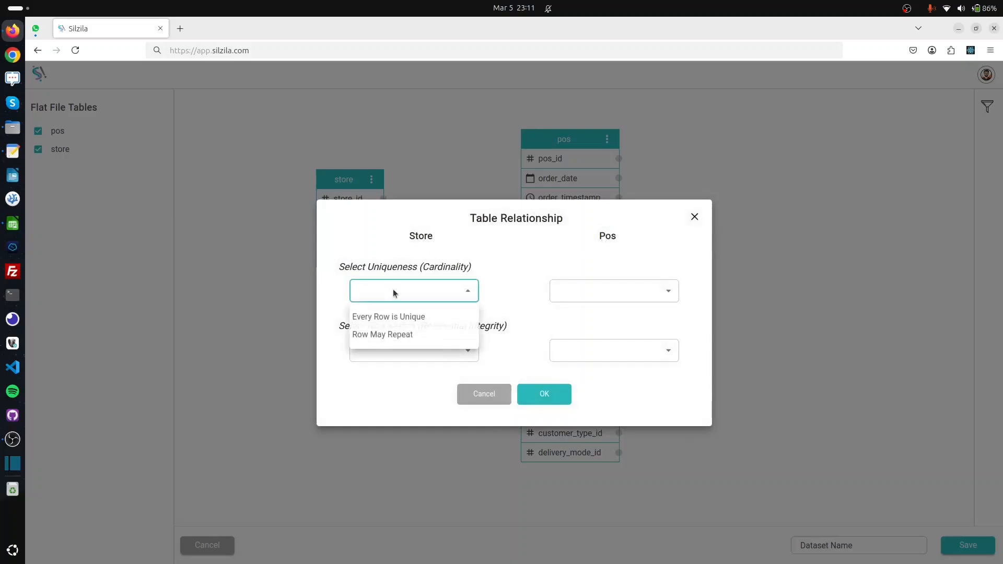
click(394, 317)
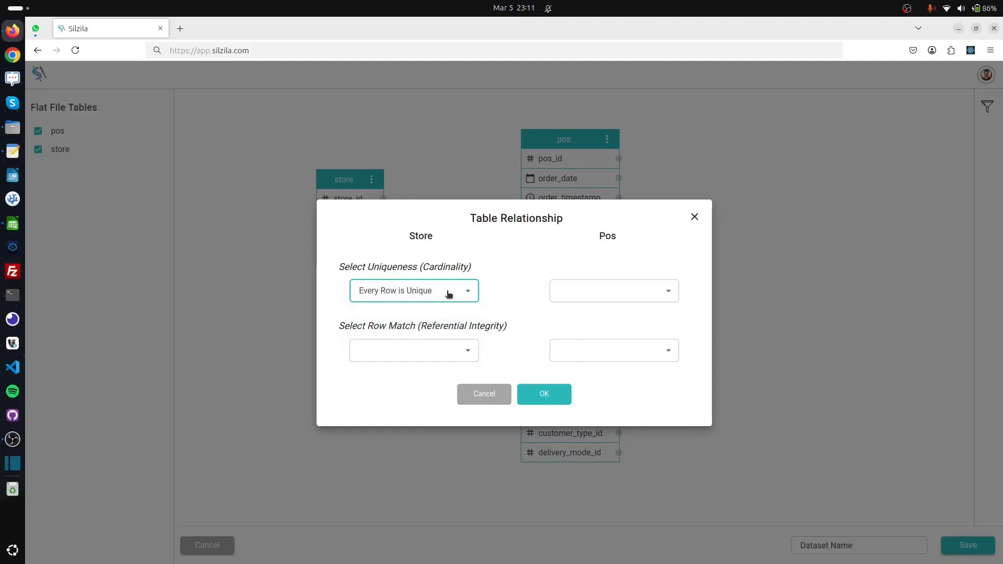
click(572, 292)
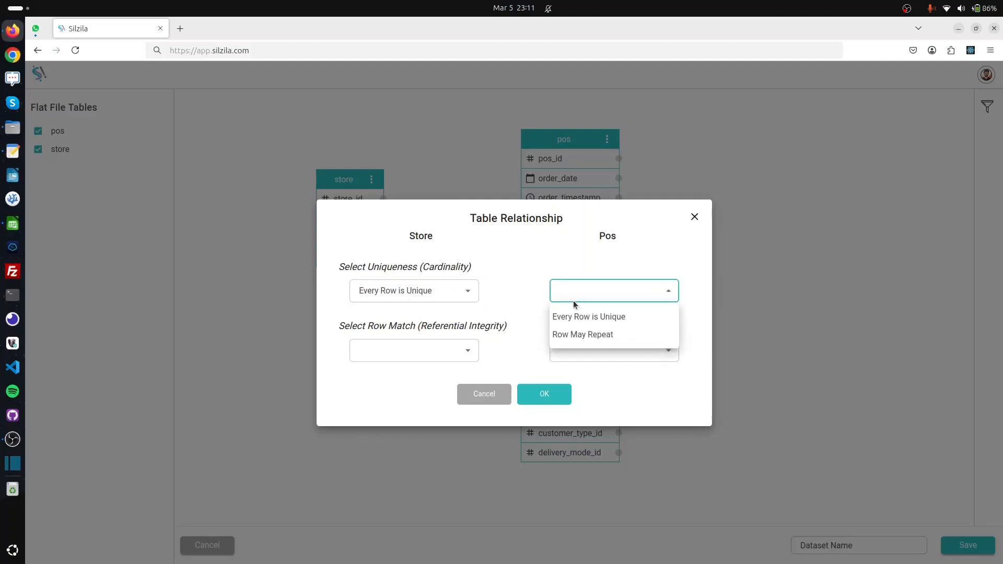
click(583, 337)
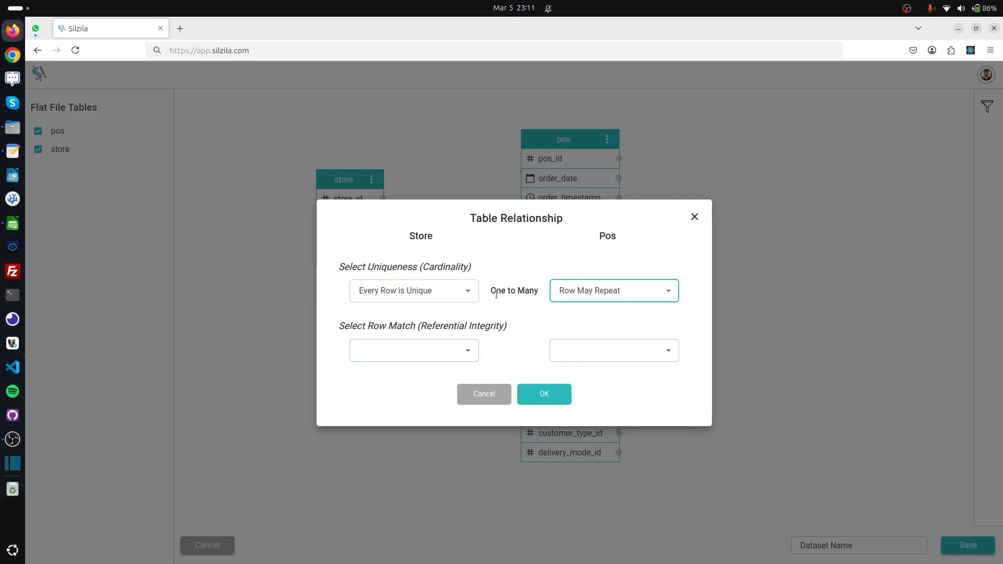
Set the row match to Keep only Matching Row for both Store and Pos, and confirm the table relationship.
click(412, 352)
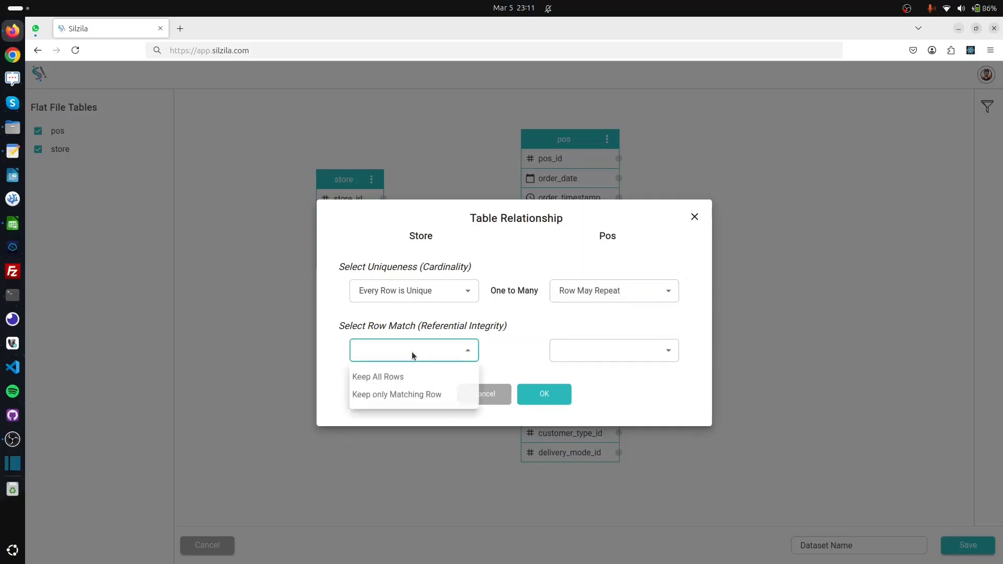
click(401, 396)
click(578, 352)
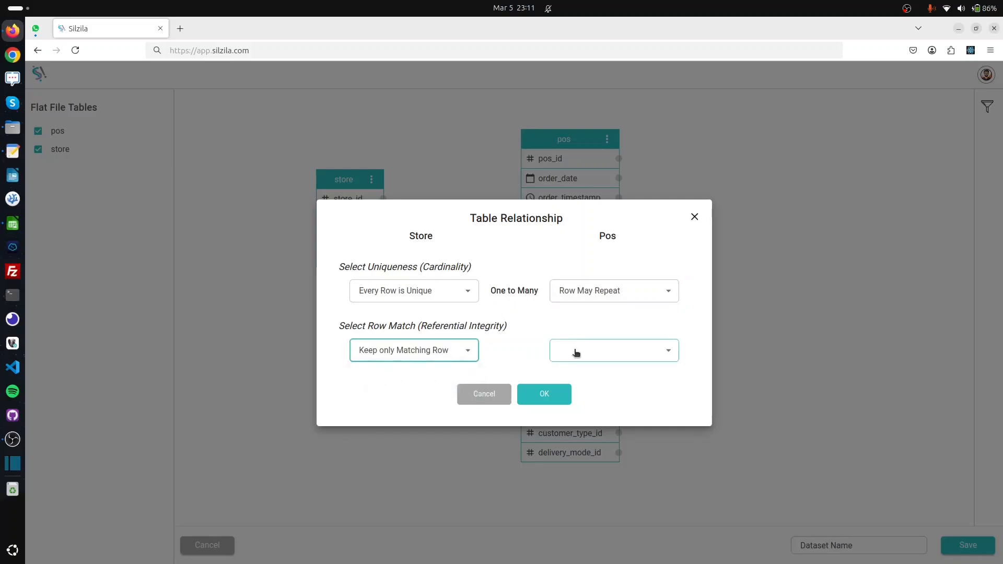
click(585, 394)
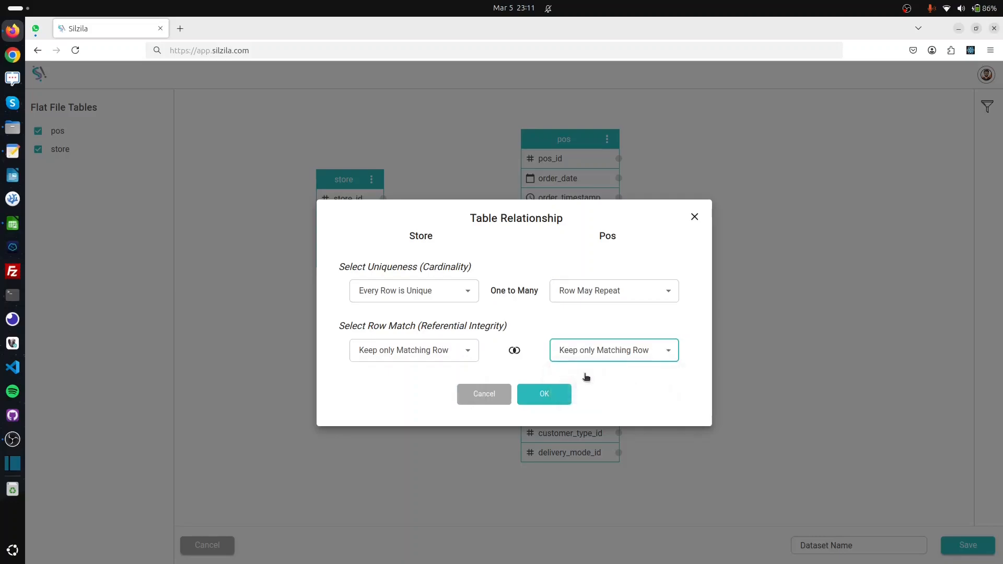
click(547, 396)
Name the dataset "flatfile store sales" and save it in the Sales workspace.
click(823, 548)
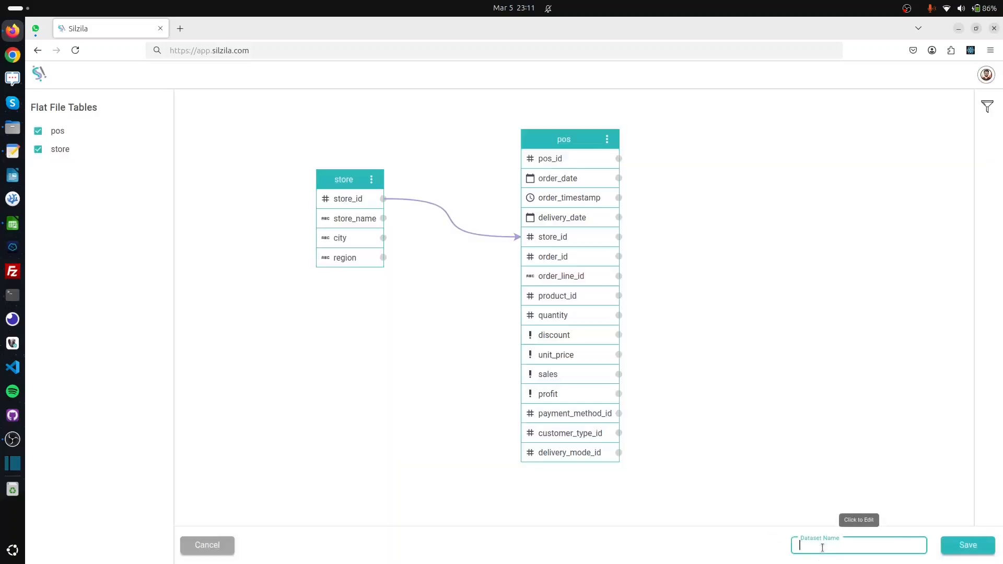
text(flatfile store sales)
click(975, 549)
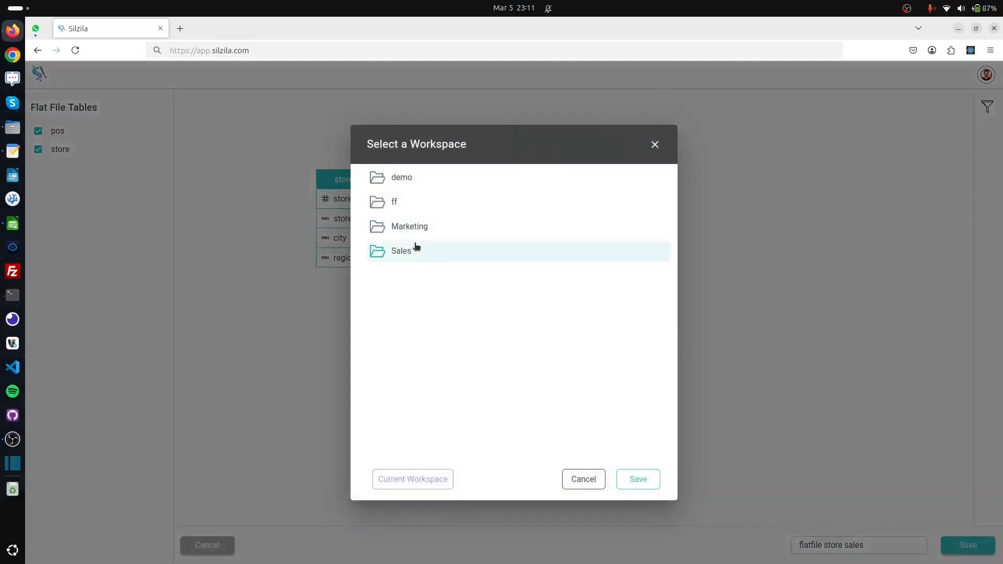
click(442, 255)
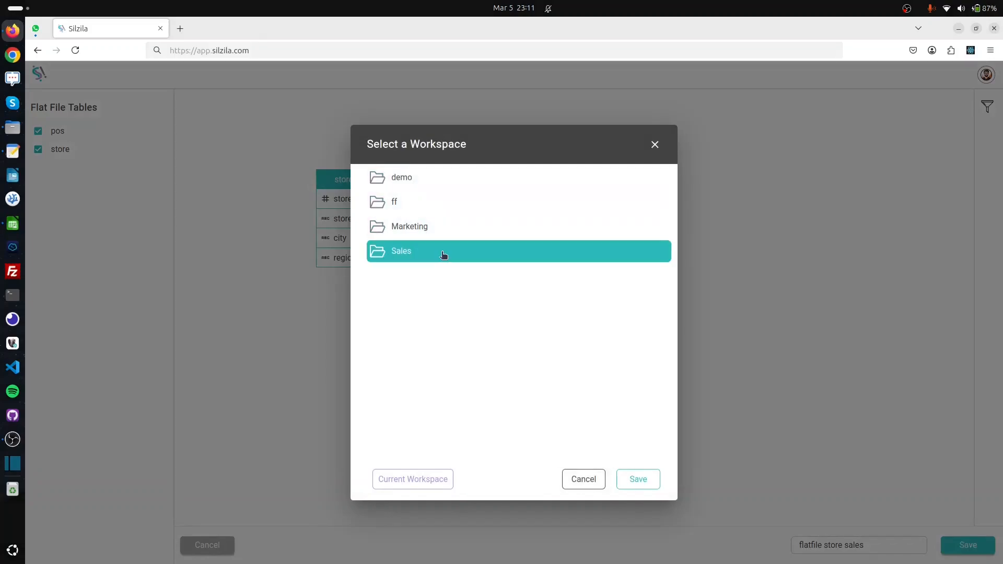
click(651, 479)
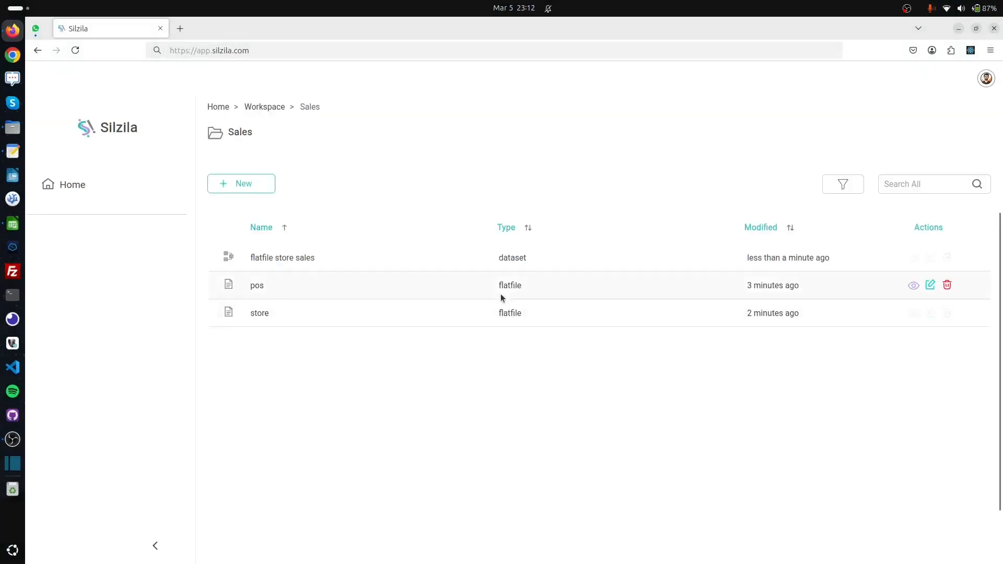
drag(500, 286, 525, 314)
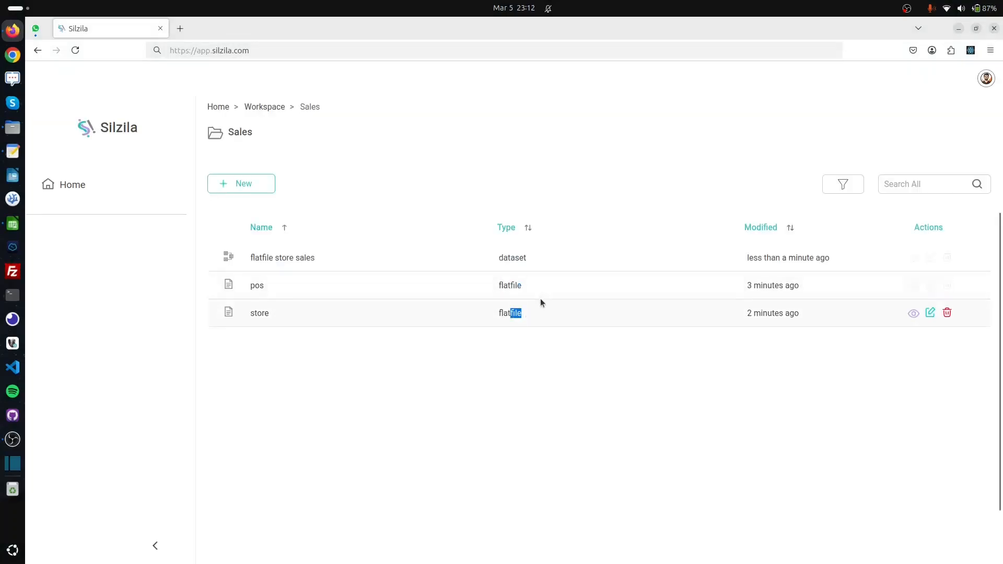
click(575, 391)
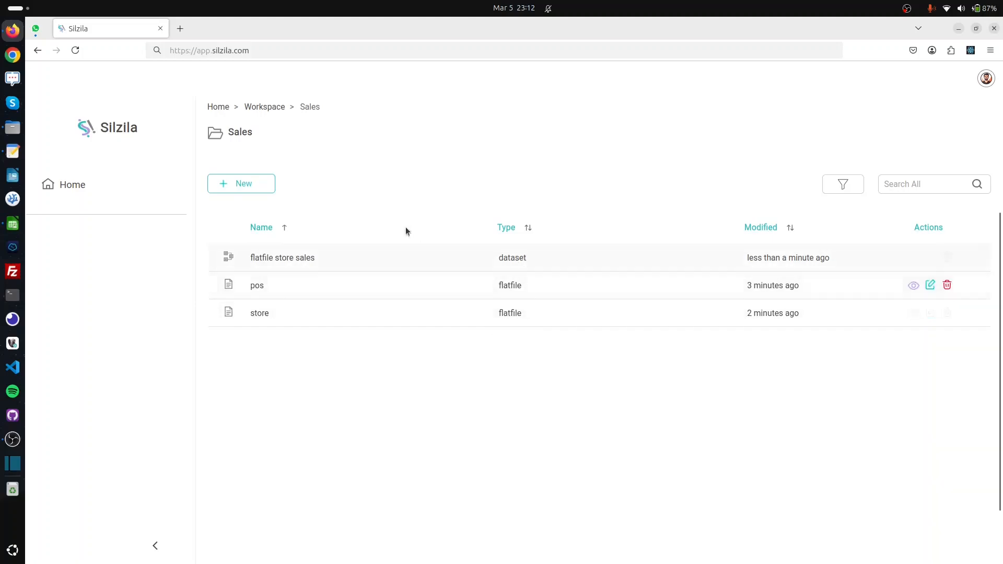
Create a new playbook using the "flatfile store sales" dataset from the Sales workspace.
click(267, 184)
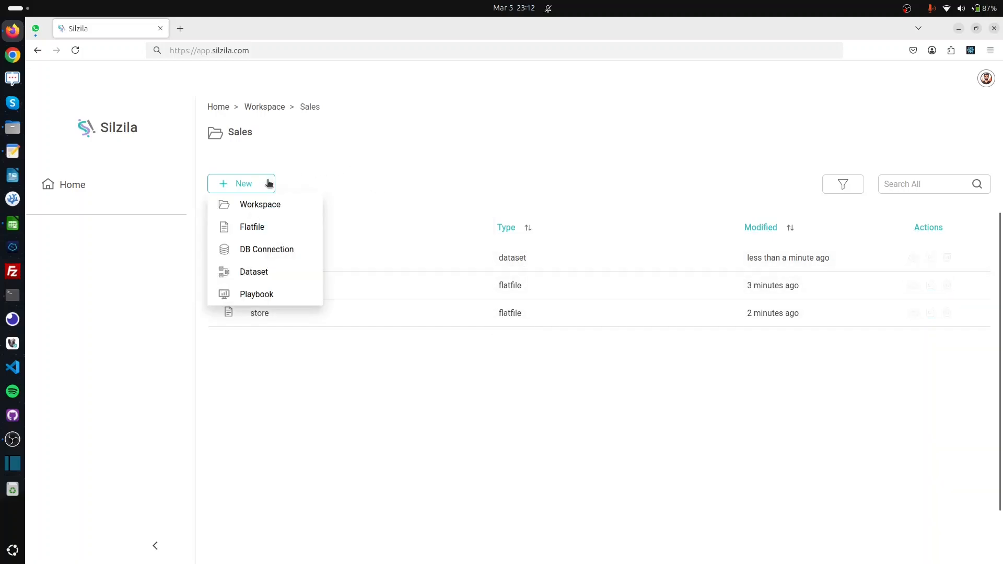
click(289, 296)
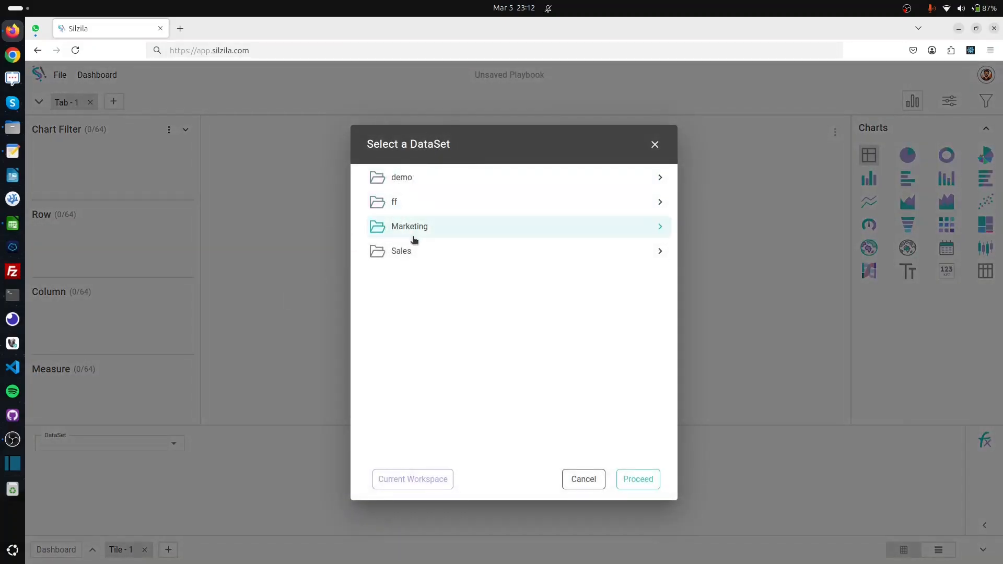
click(423, 254)
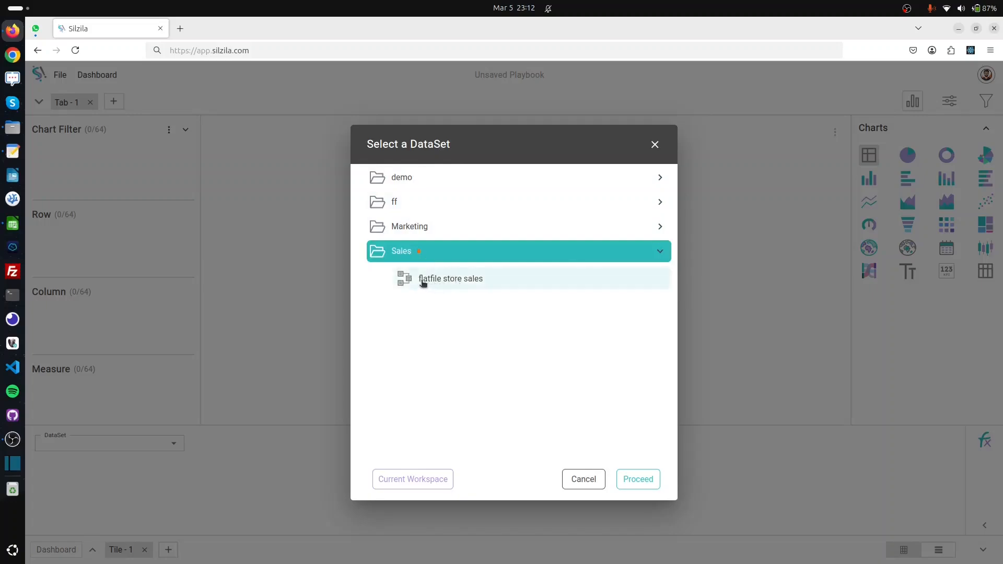
click(501, 282)
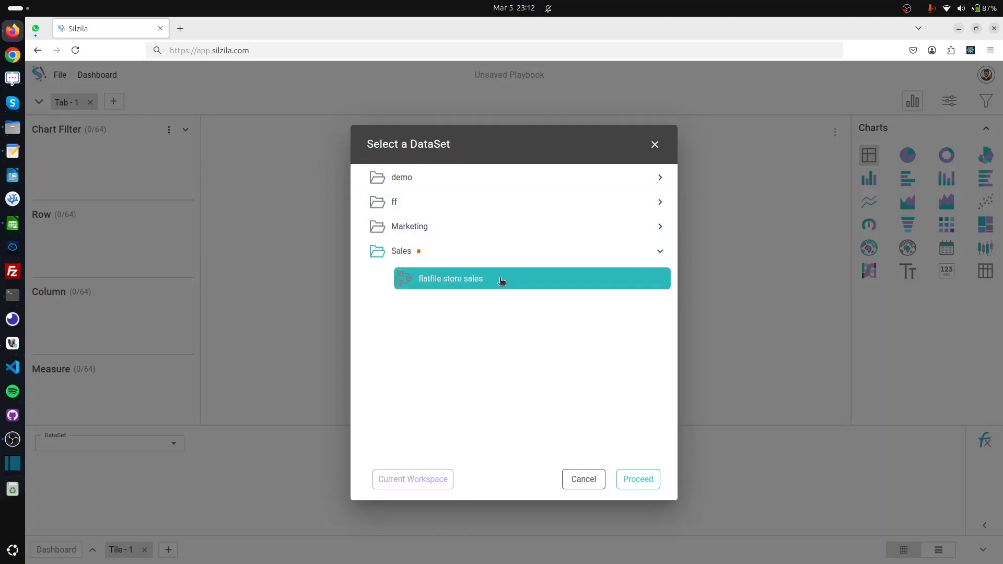
click(638, 480)
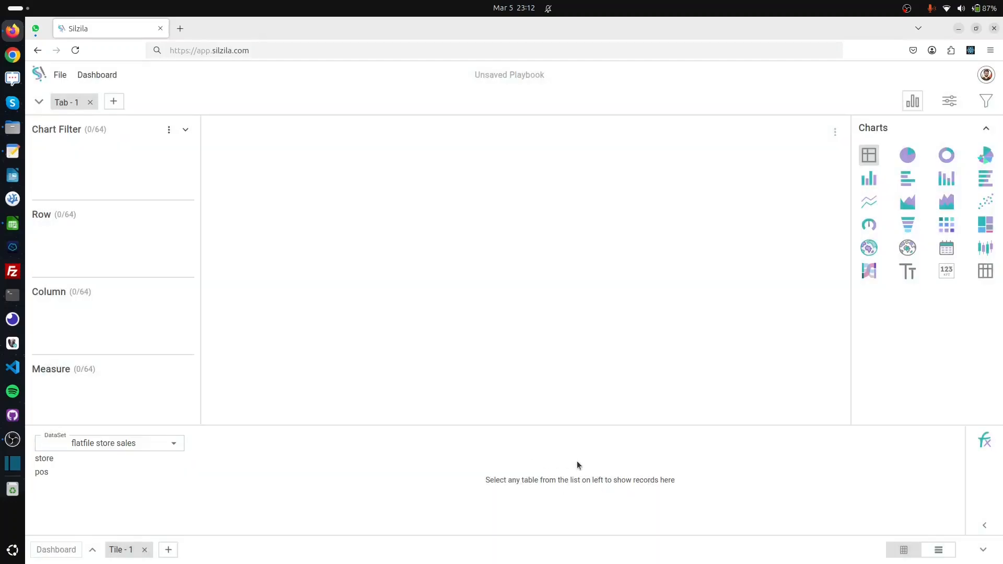
Show the records of the store table and of the pos table, and choose the vertical multi-bar chart for the first tile.
click(60, 464)
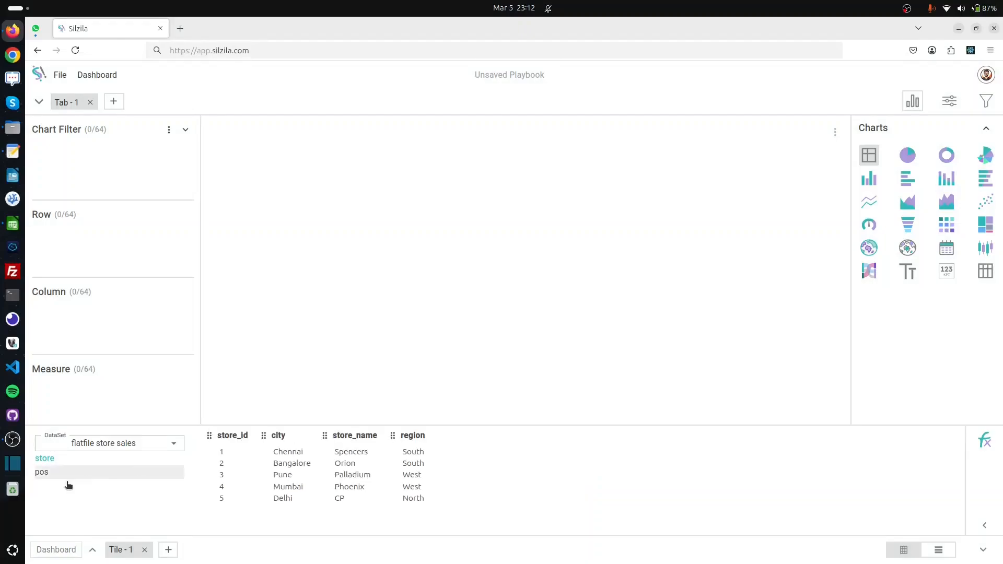
click(59, 473)
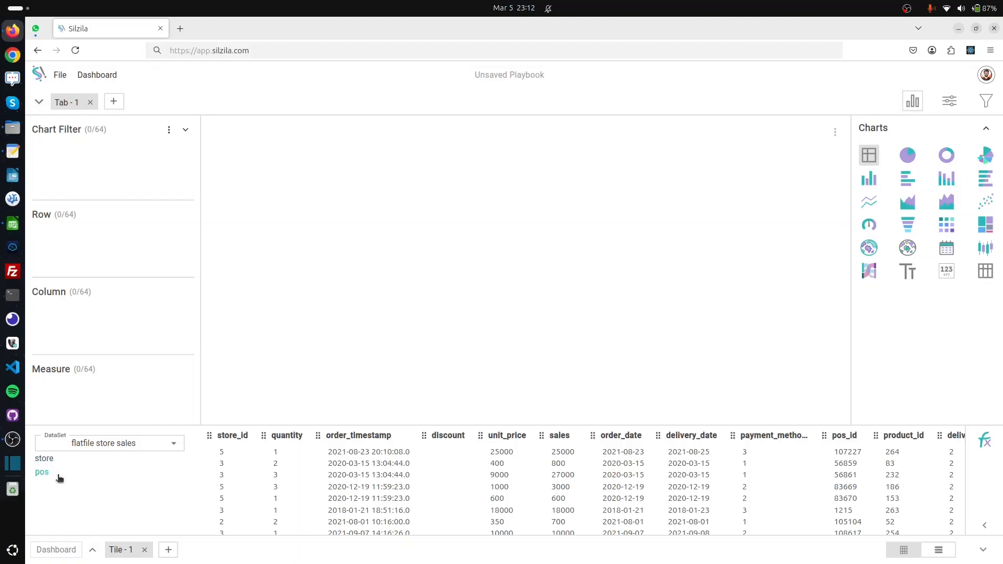
click(875, 186)
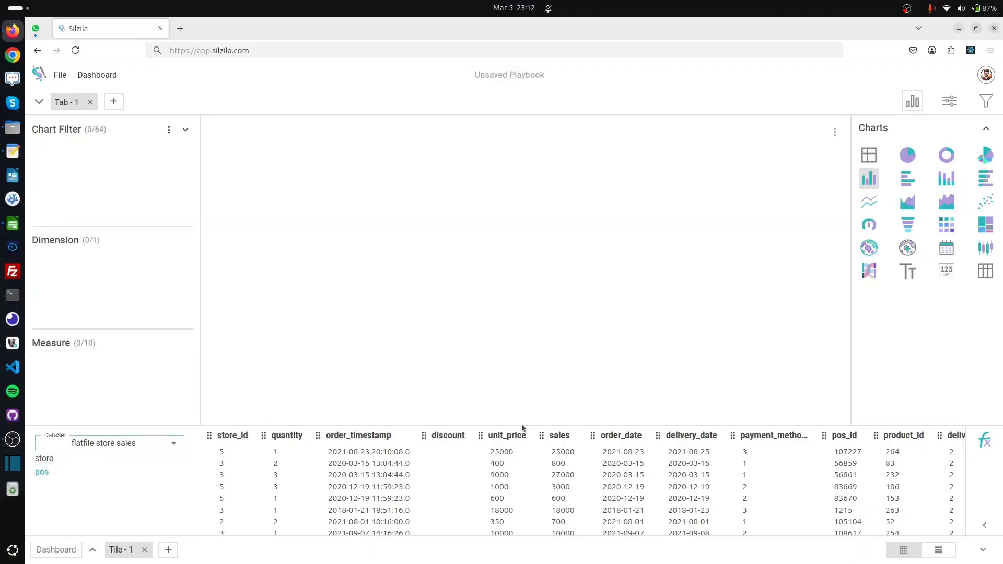
Build the chart with sales from the pos table as the measure and region from the store table as the dimension.
drag(558, 439, 71, 390)
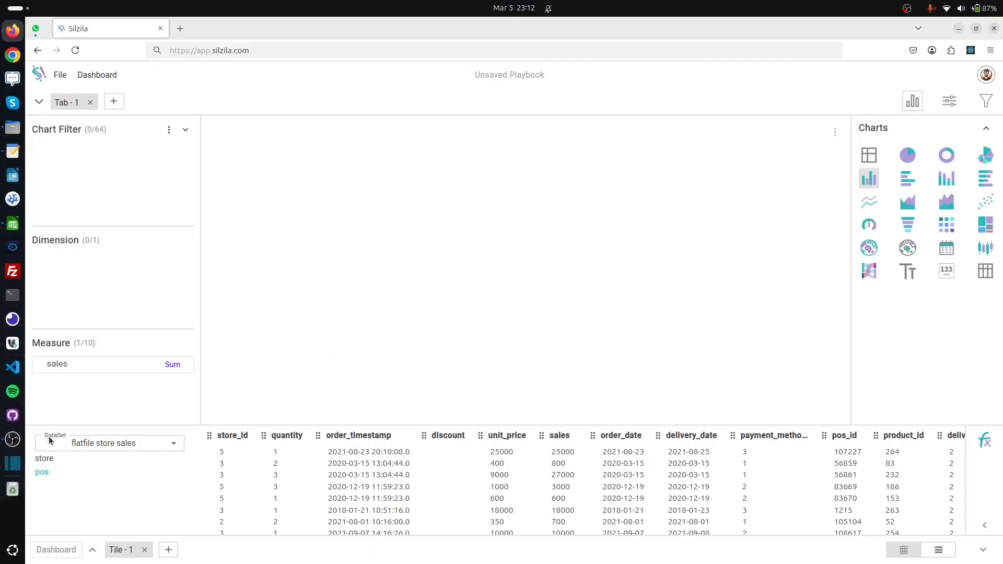
click(56, 459)
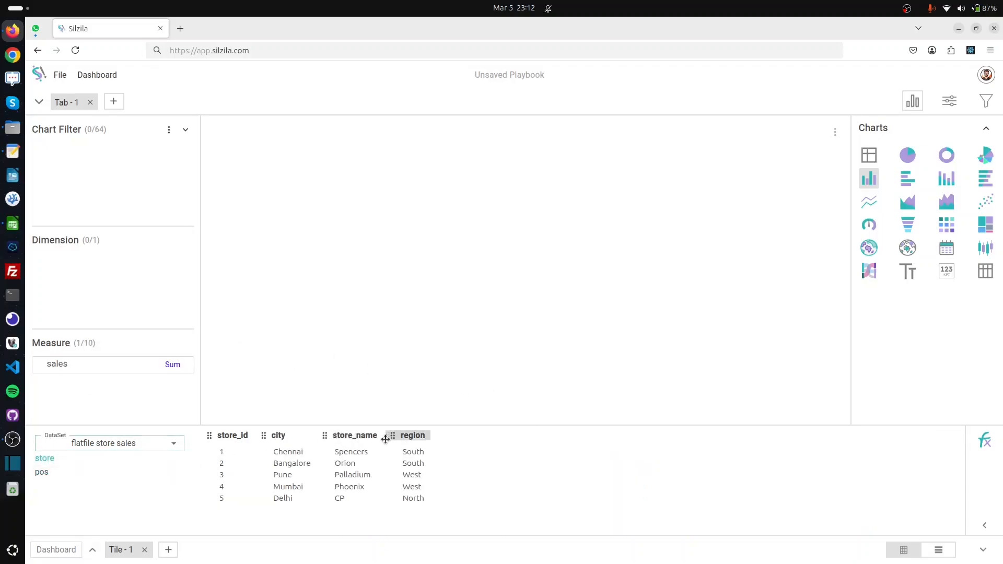
drag(391, 435, 118, 288)
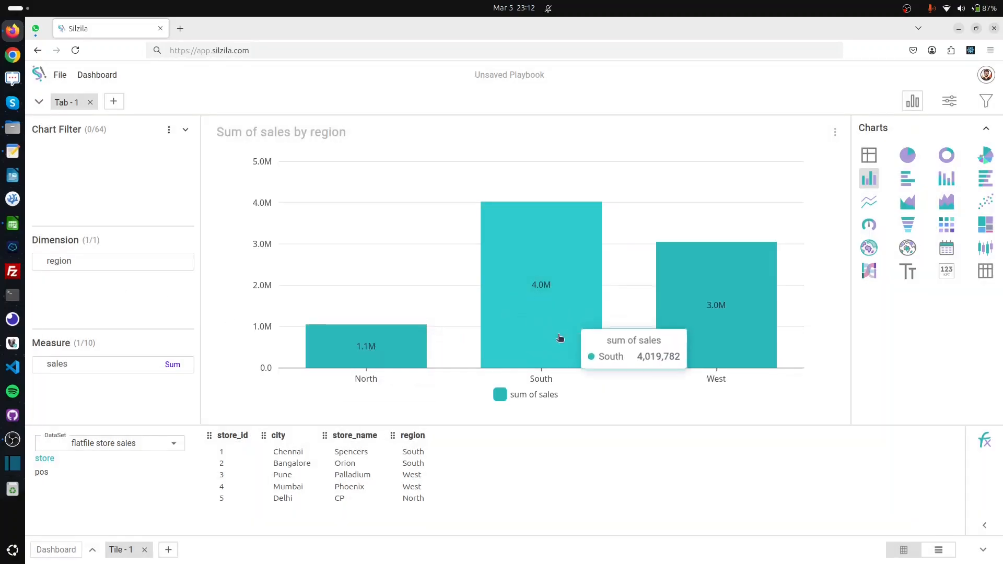
Review the aggregation options for the sales measure without changing it, and show the SQL query behind the chart.
click(187, 366)
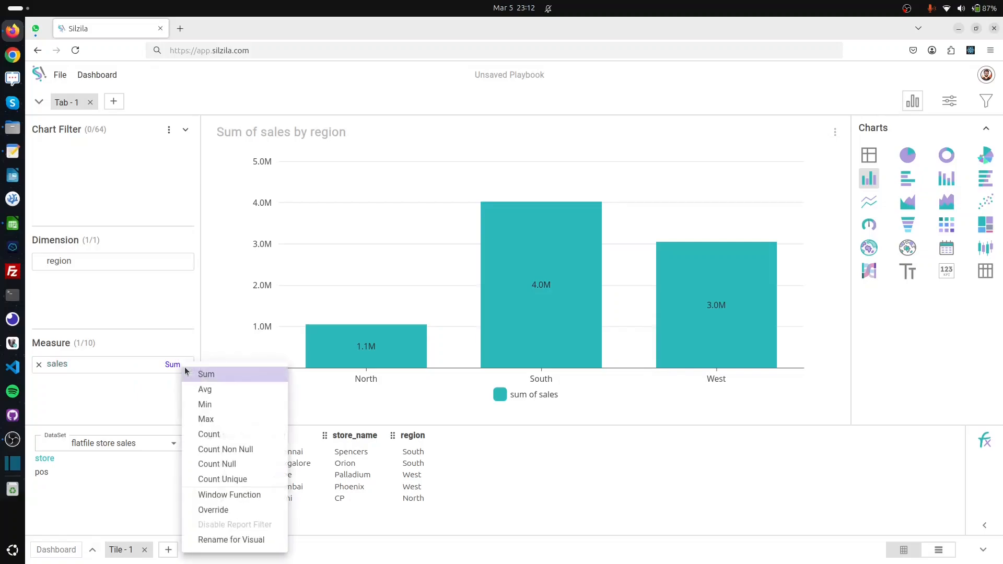
click(150, 397)
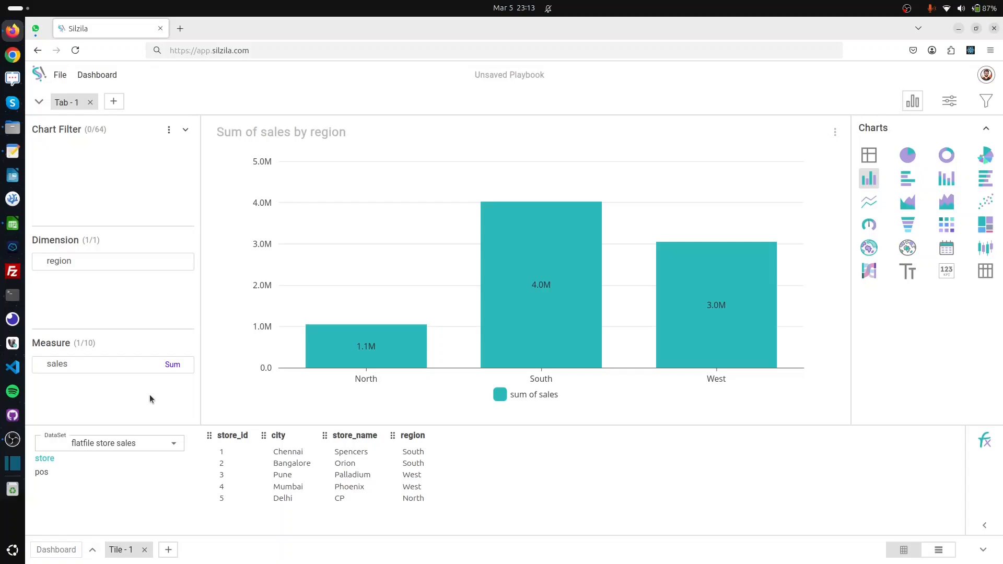
click(836, 137)
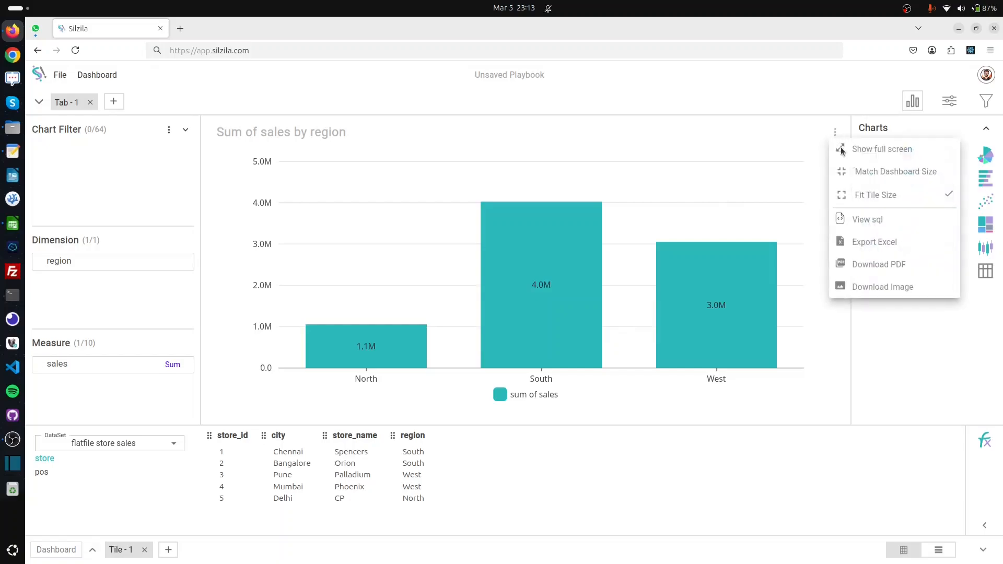
click(867, 219)
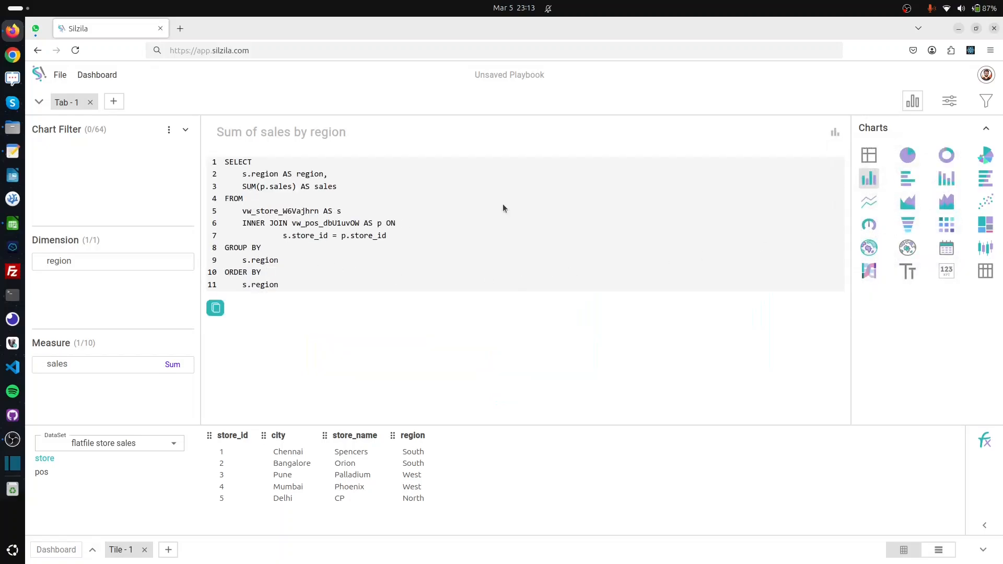